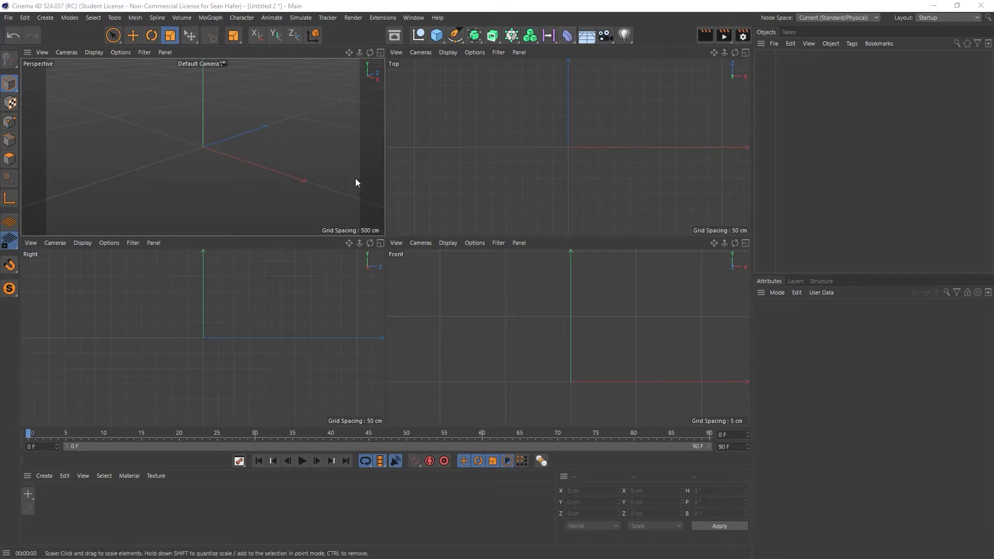
- Start merging a file into the project and preview the clock hand, handle, render, face and number files in the Clock Round 2 folder
click(8, 18)
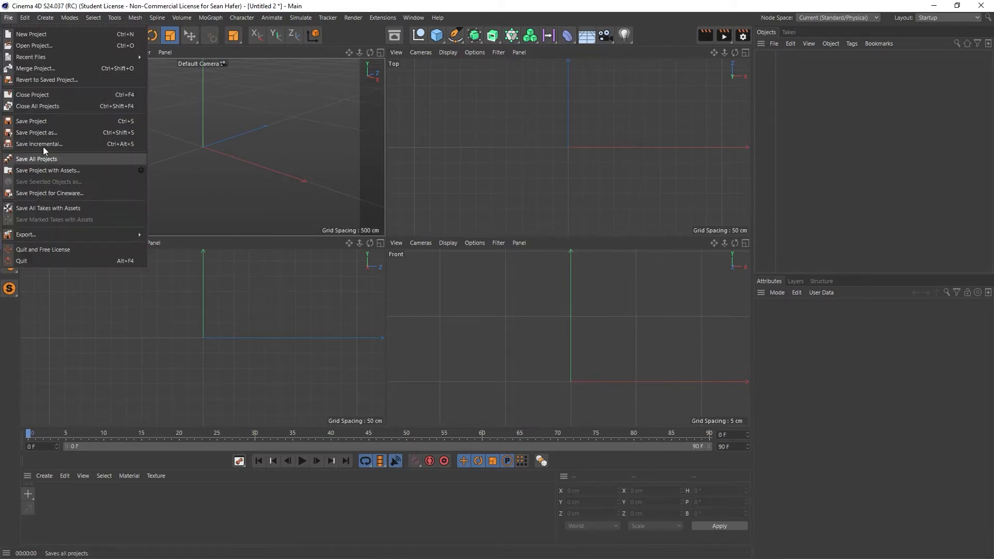
click(46, 69)
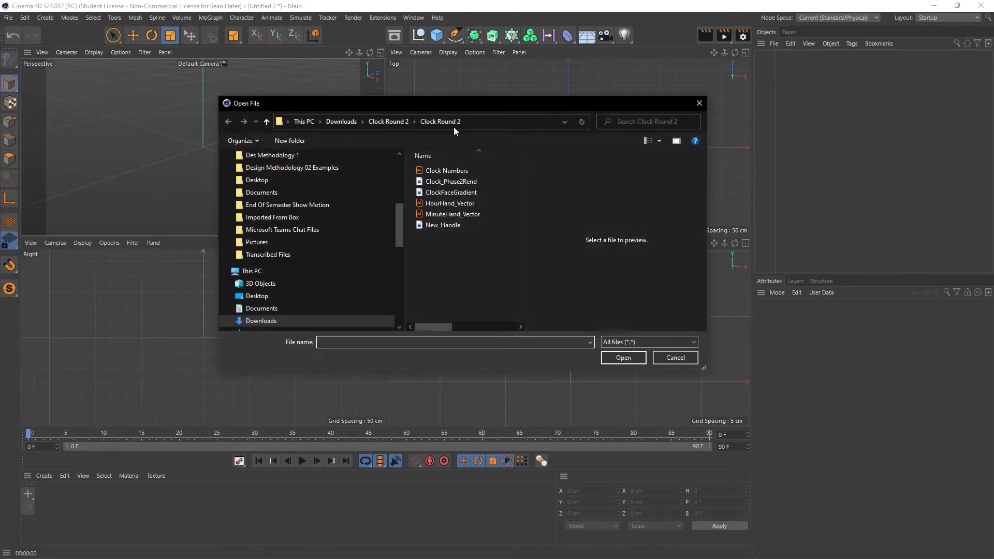
drag(459, 105, 668, 113)
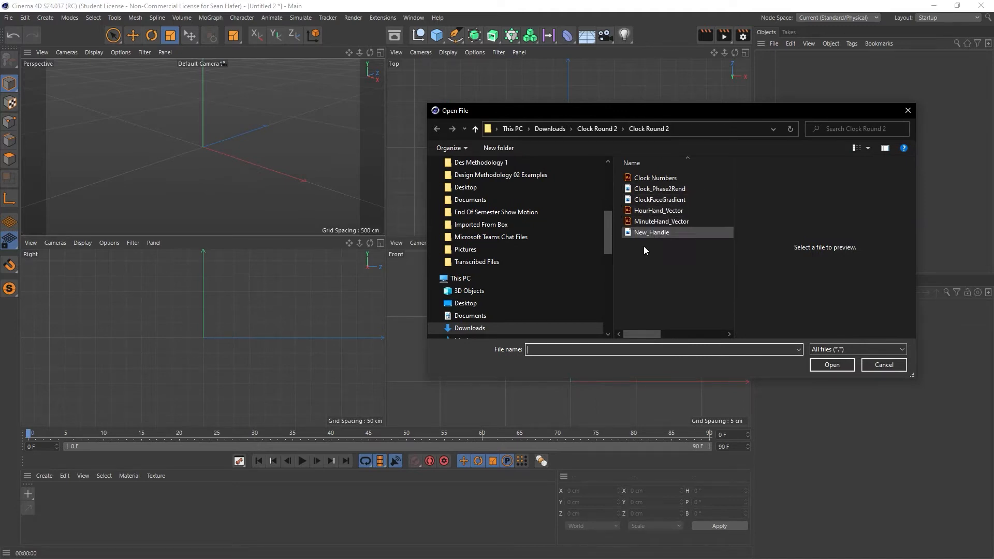
click(659, 213)
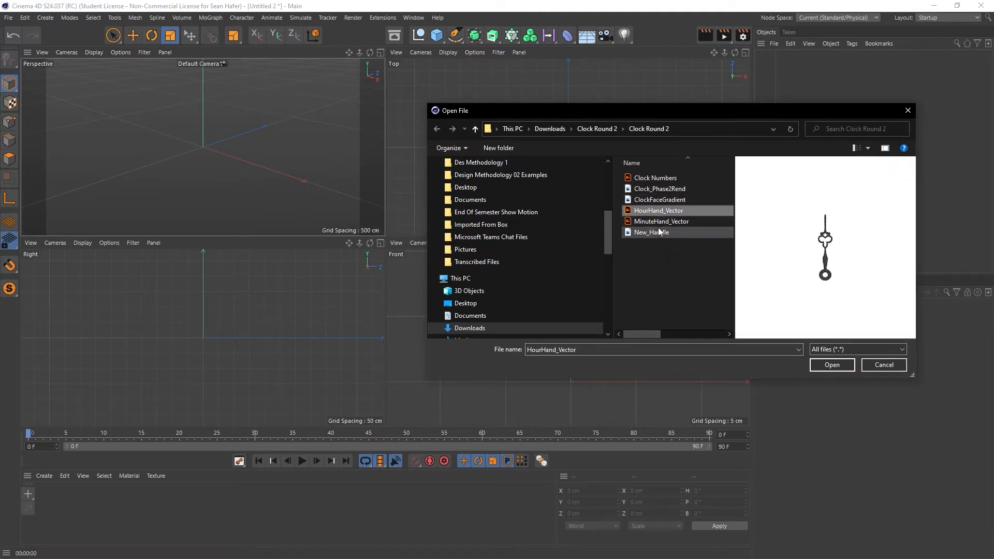
click(659, 222)
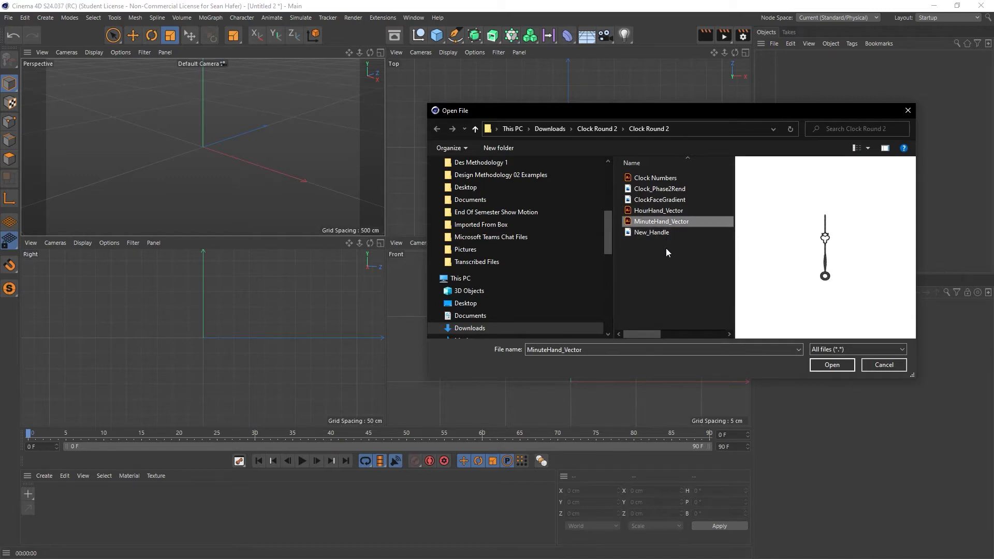
click(659, 233)
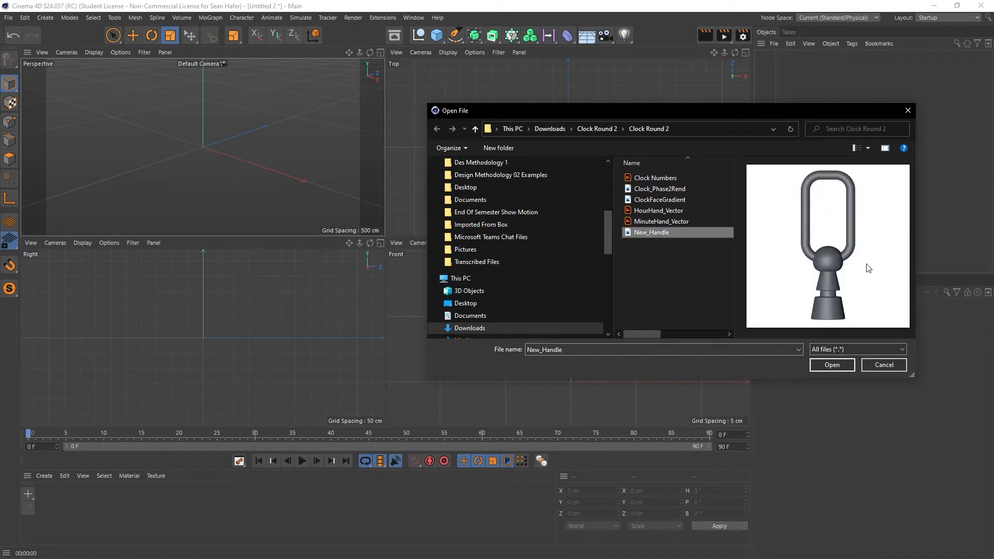
click(652, 190)
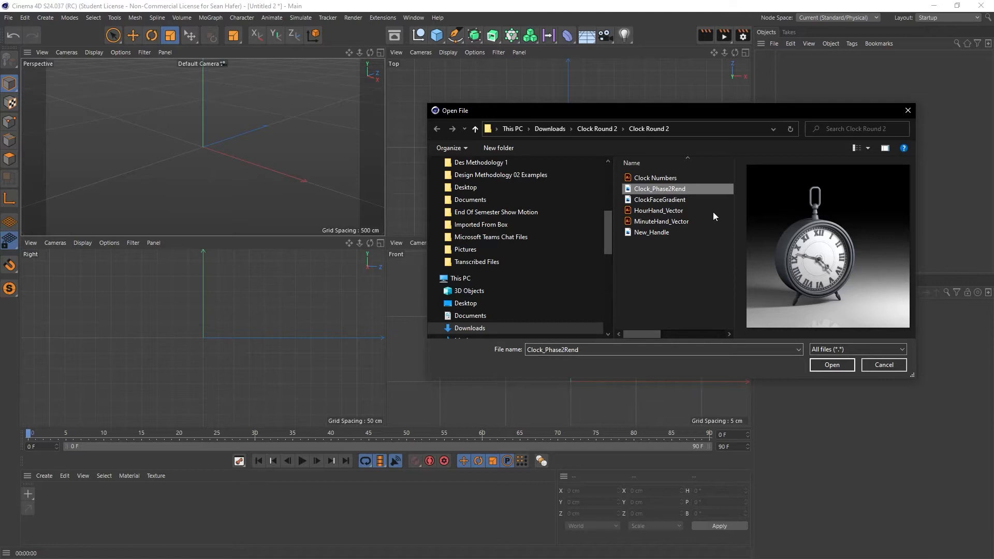
click(650, 202)
click(654, 178)
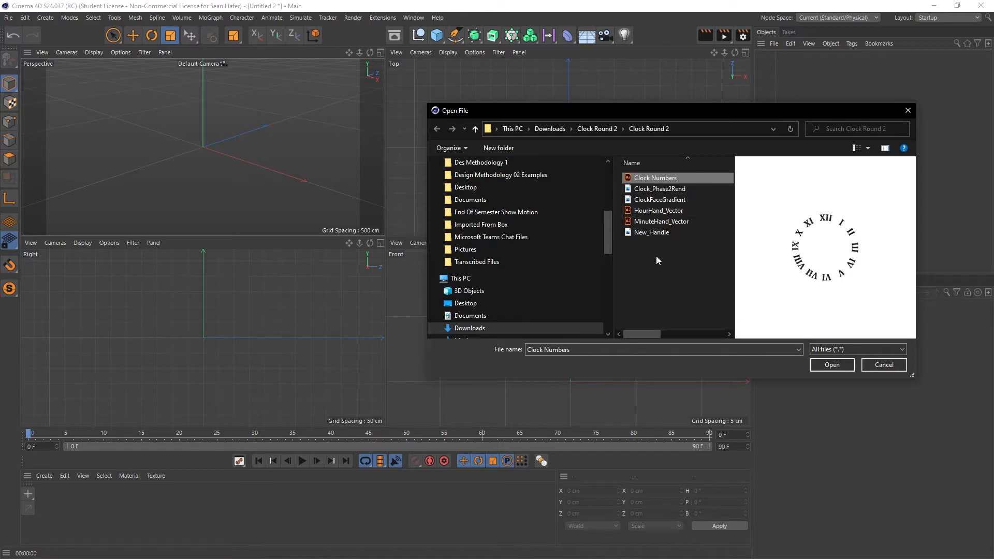
- Merge the HourHand_Vector Illustrator file into the project at scale 1 centimeter with Connect Splines enabled
click(654, 211)
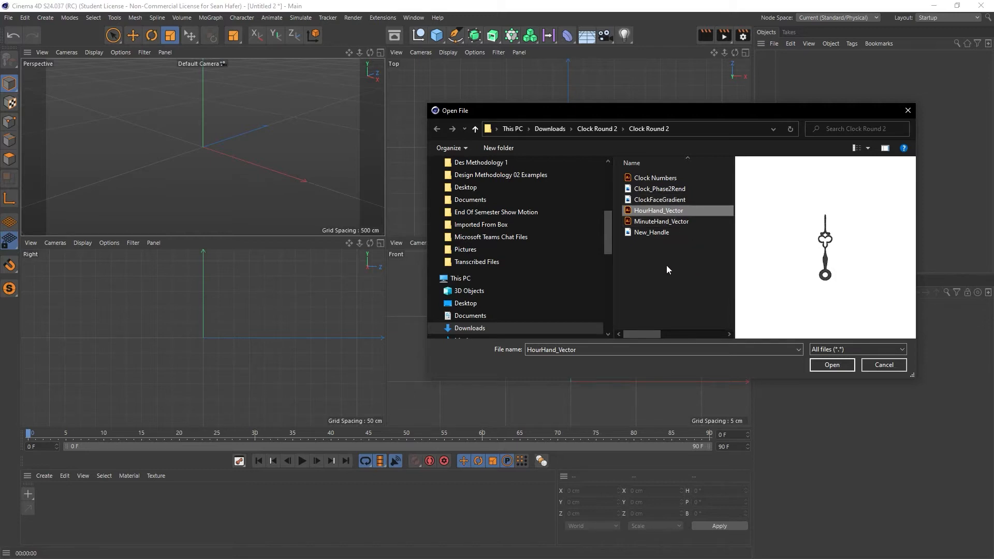
click(837, 368)
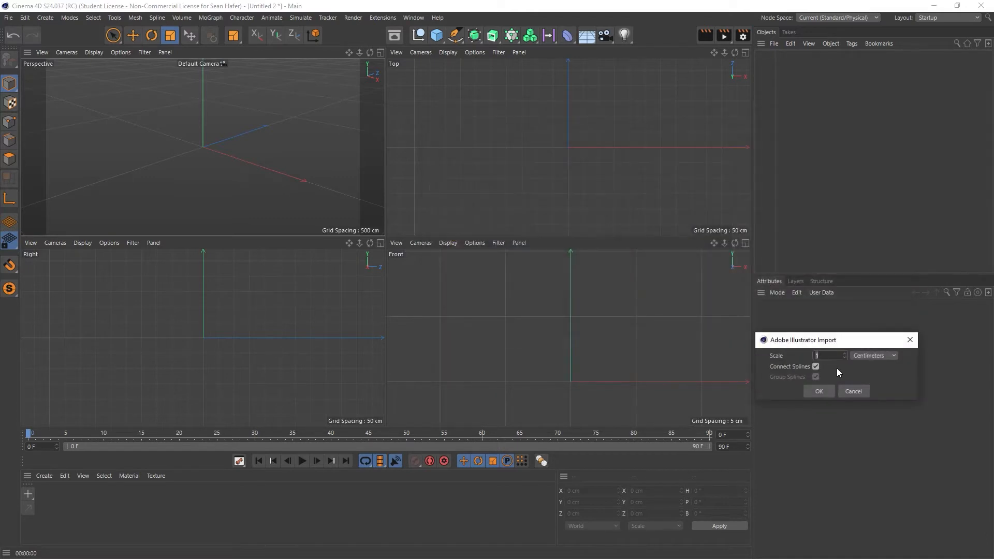
drag(846, 340, 526, 194)
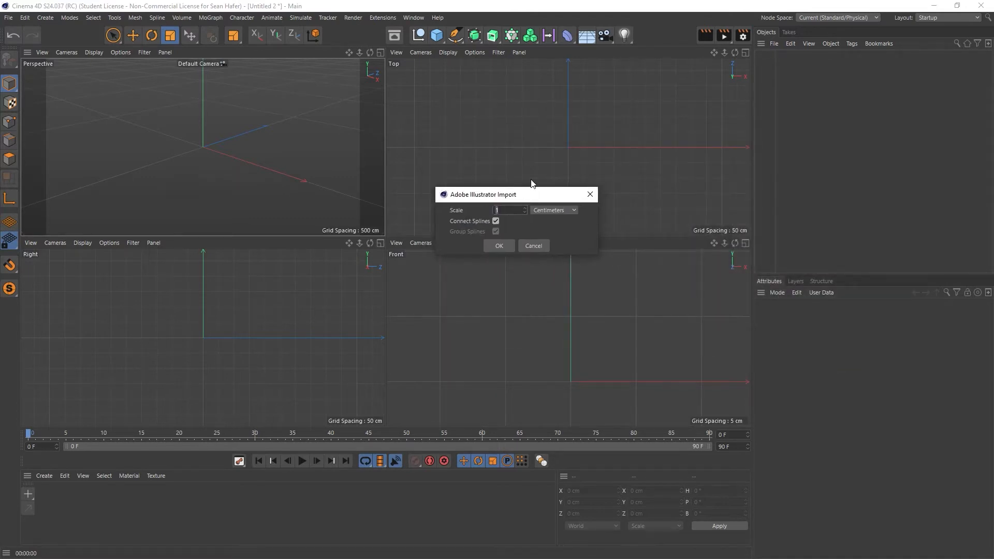
click(501, 245)
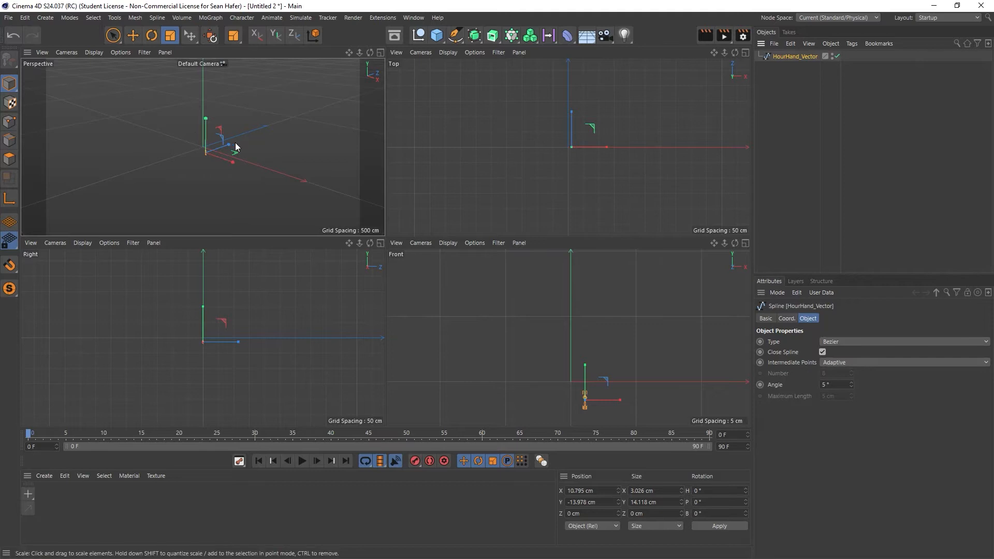
- Frame the imported hour hand spline in a maximized perspective view, inspect its points and return to Model mode
key(s)
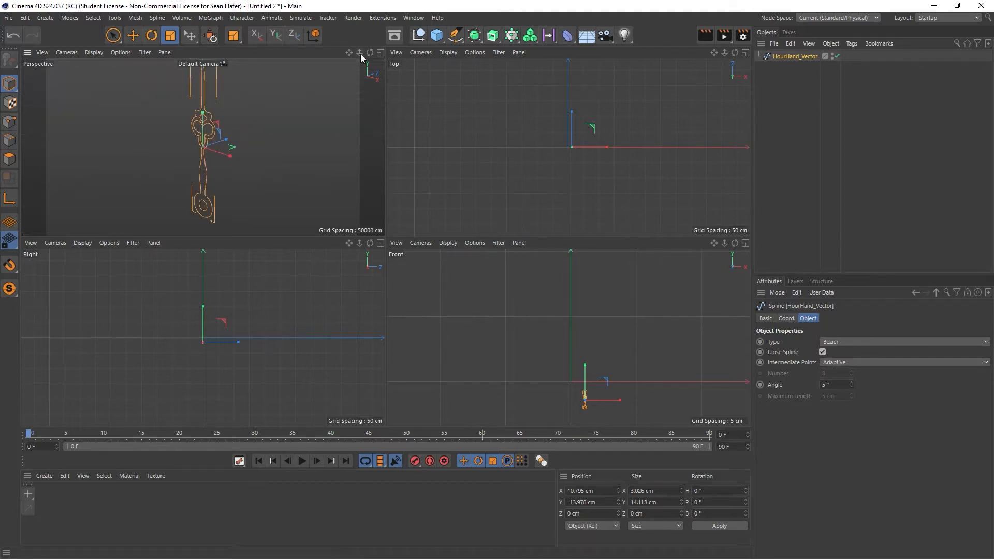
click(380, 52)
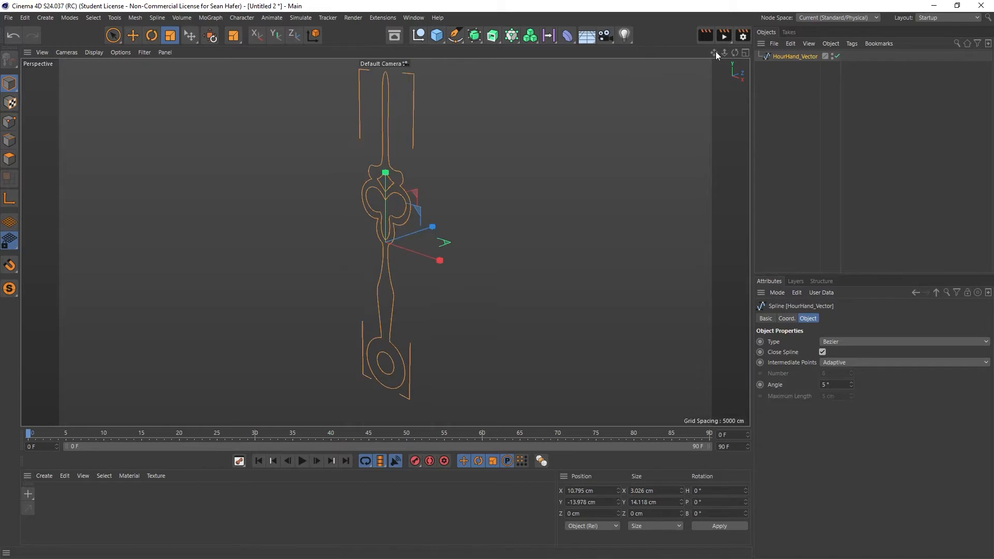
drag(735, 53, 785, 46)
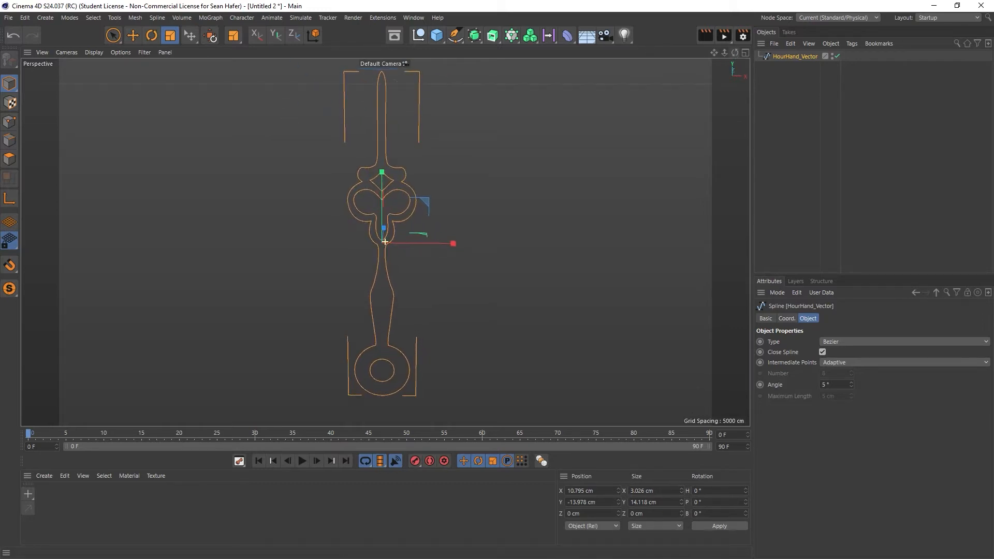
click(10, 122)
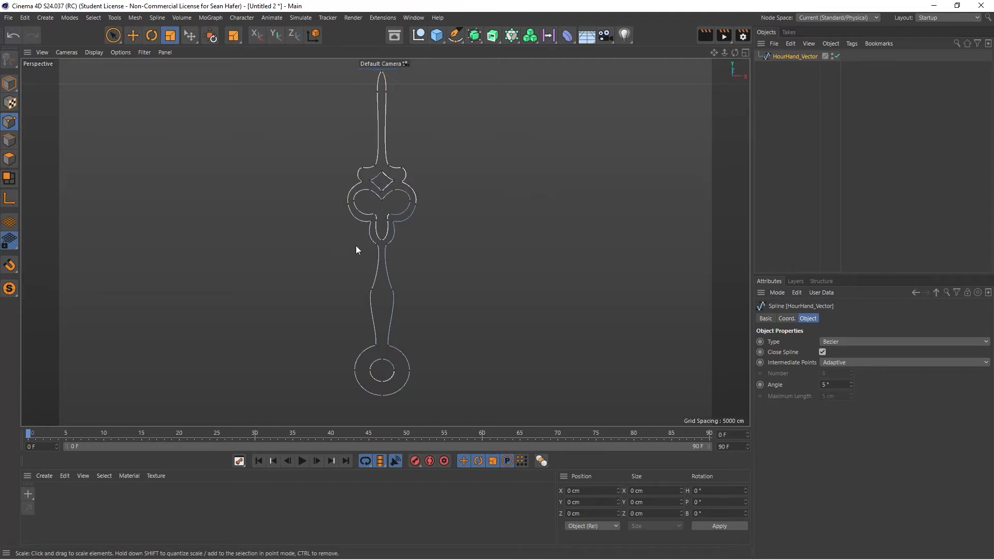
click(403, 168)
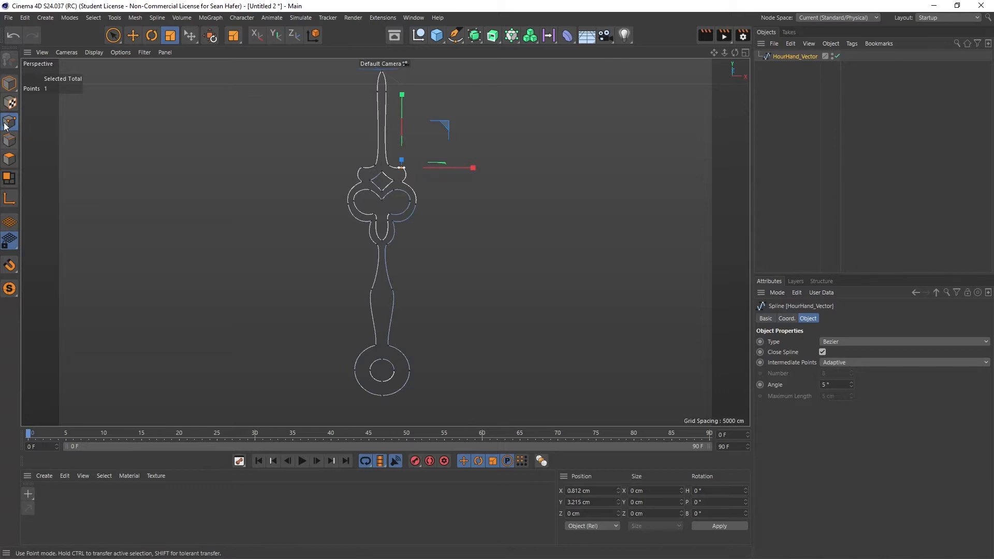
click(9, 83)
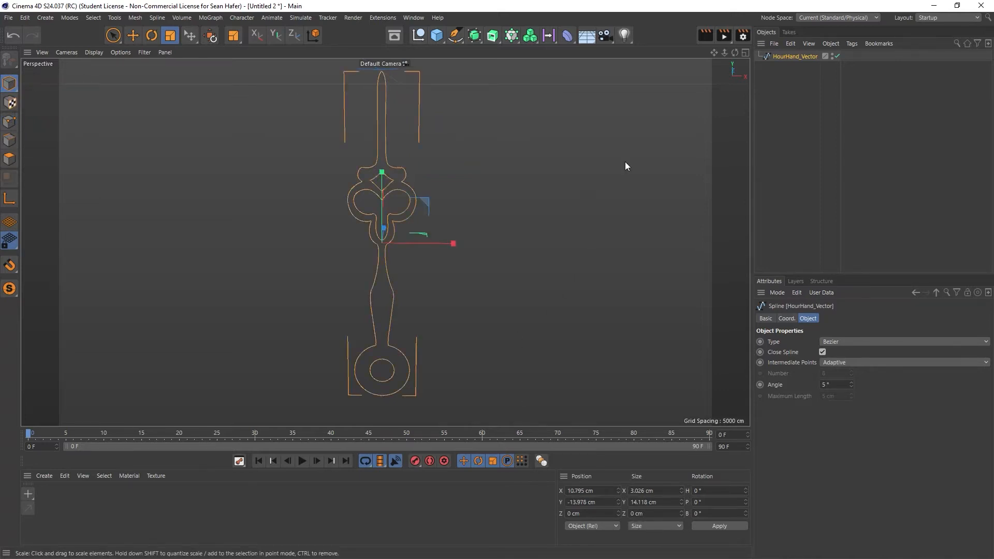
- Set the hour hand spline's X, Y and Z position to 0 cm
right_drag(712, 53, 595, 53)
drag(714, 53, 805, 92)
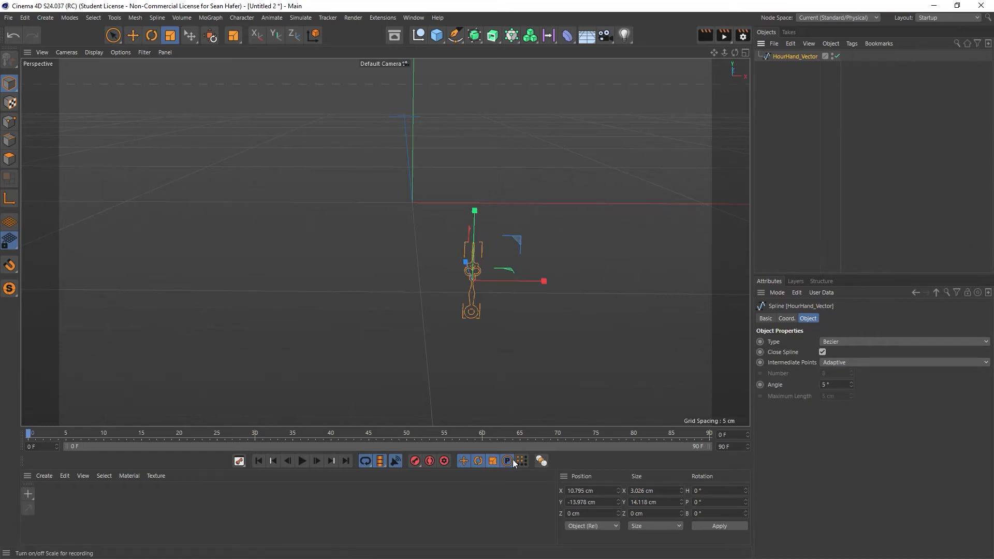
drag(609, 490, 532, 486)
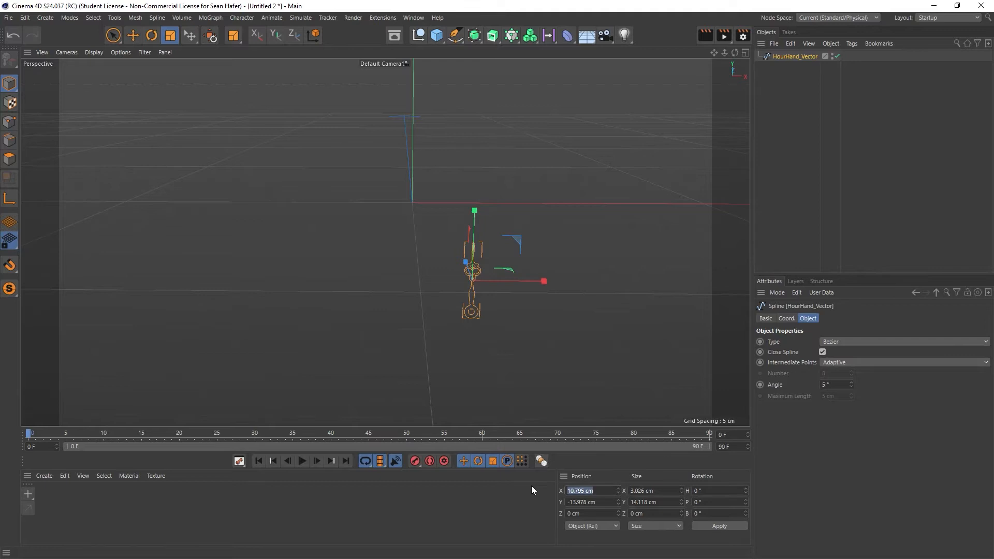
text(0)
key(Tab)
text(0)
key(Tab)
text(0)
key(Return)
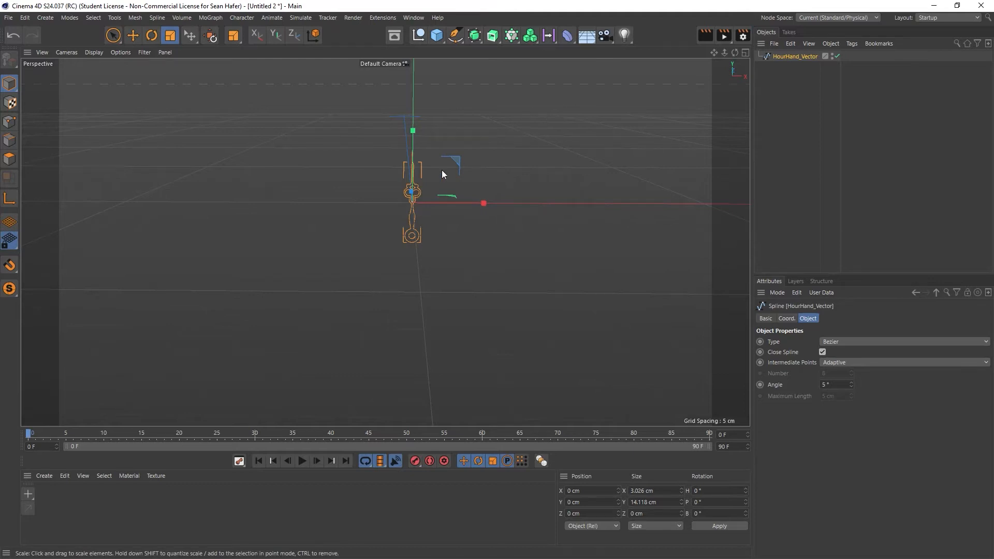
- Enable axis modification and move the hour hand's axis down to the ring at its base, about -6.0 cm in Y
scroll(426, 192, up, 6)
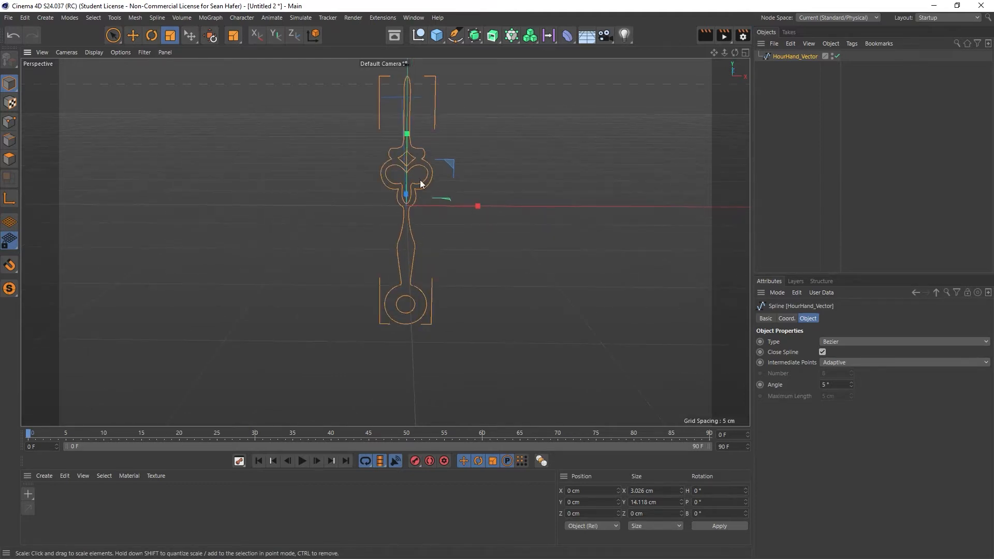
scroll(406, 204, up, 1)
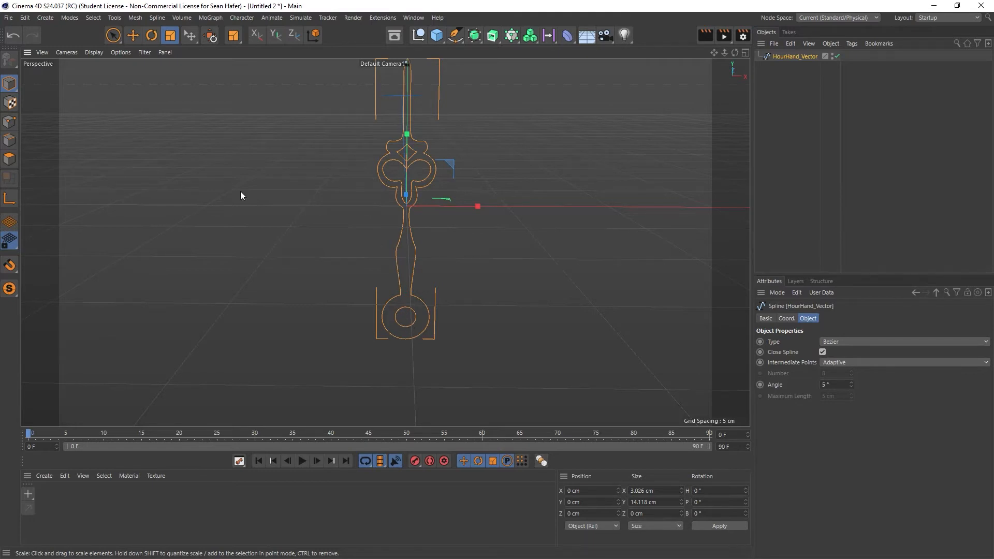
click(14, 201)
click(132, 35)
drag(411, 128, 400, 253)
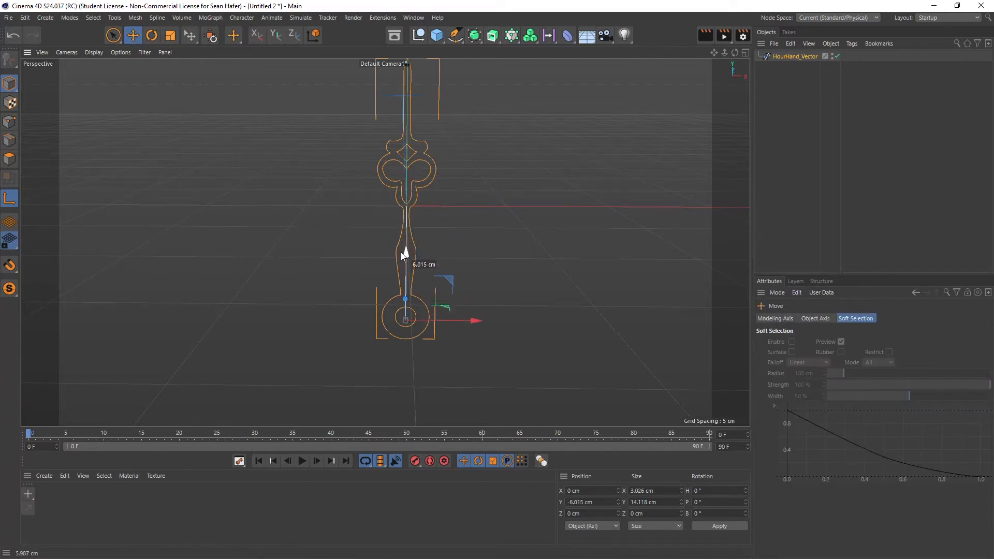
- Fine-tune the axis in the front view to the centre of the base ring, at Y about -5.87 cm, and disable axis modification
click(746, 54)
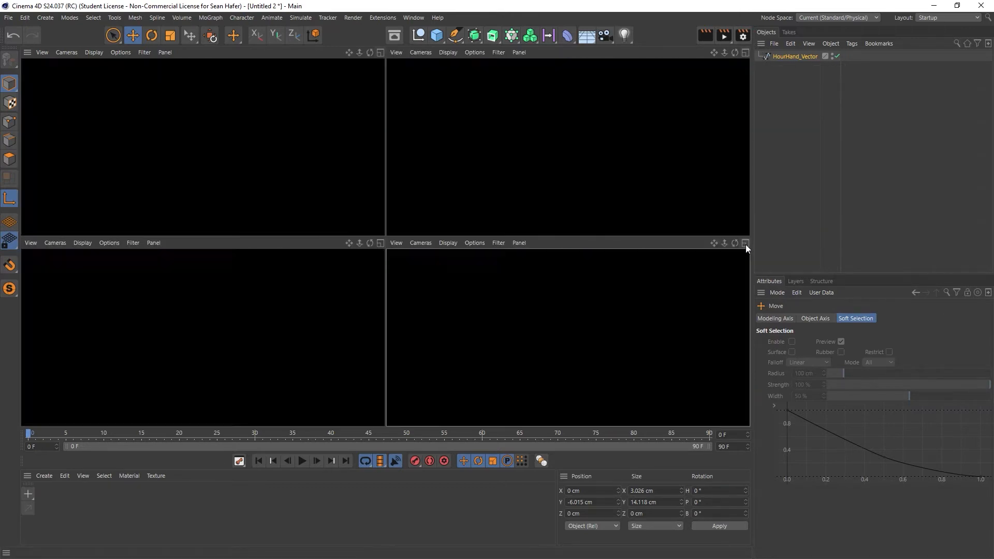
click(745, 243)
scroll(383, 381, up, 5)
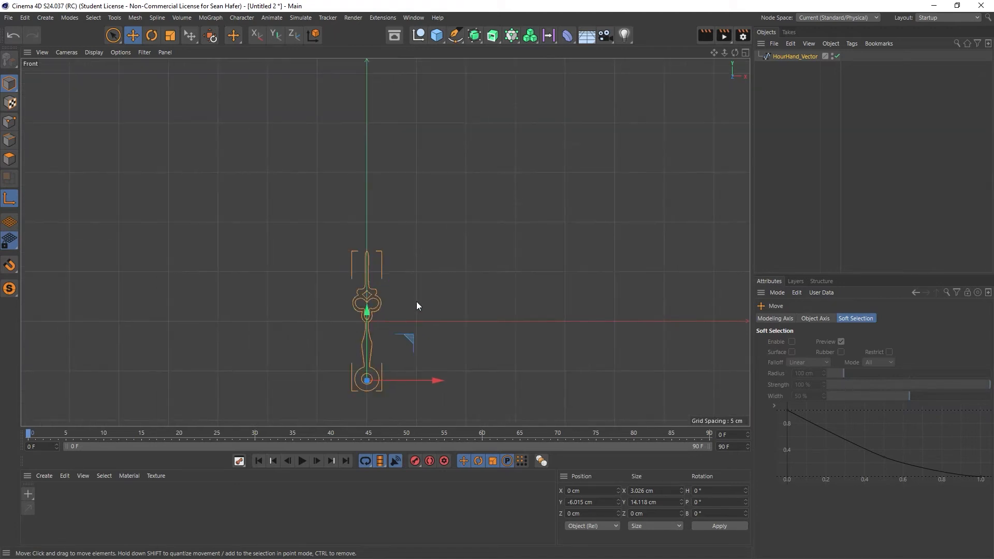
key(h)
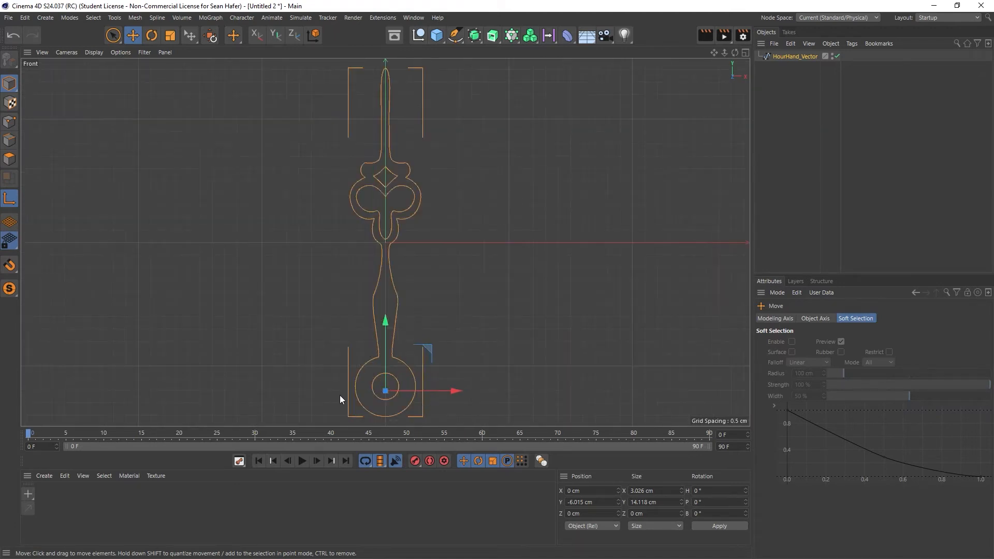
drag(384, 318, 384, 315)
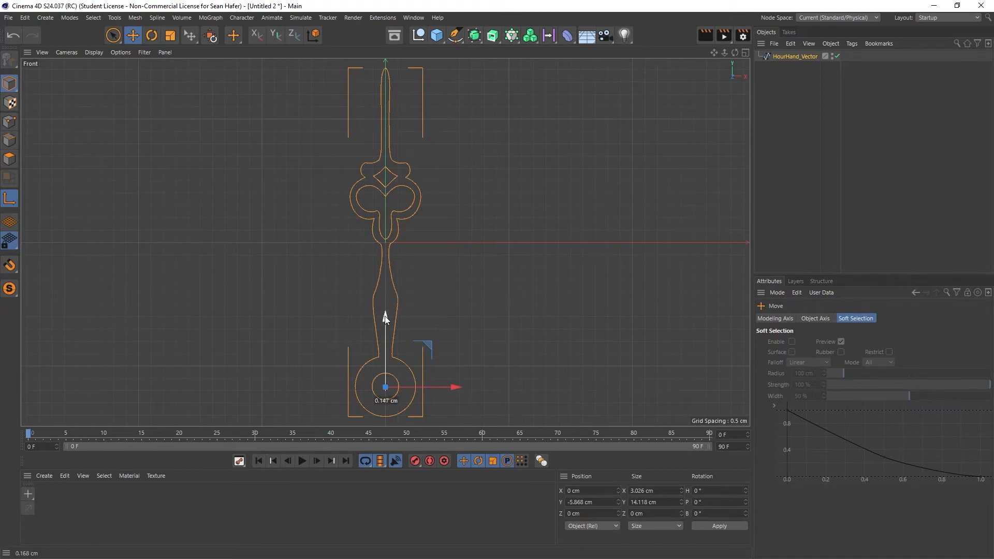
drag(384, 315, 384, 316)
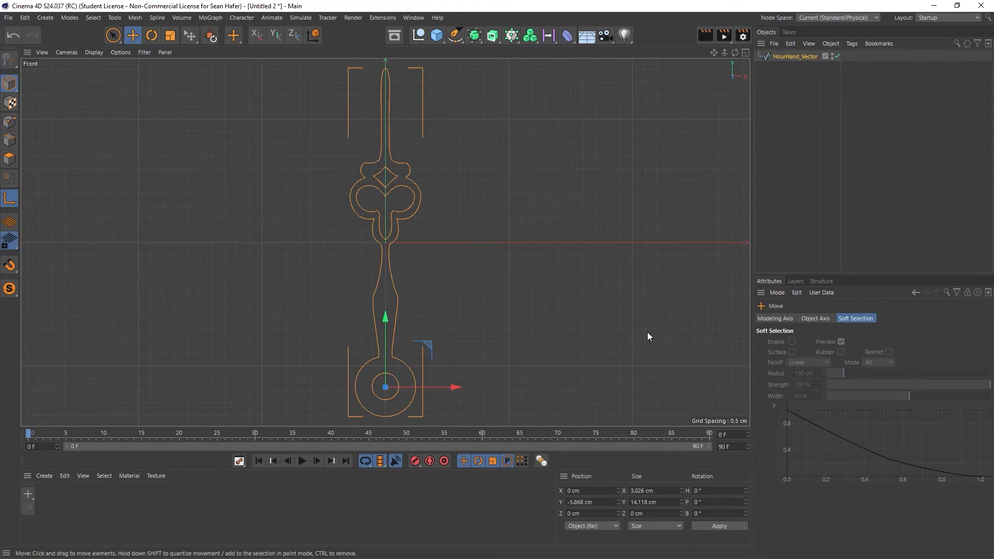
click(10, 199)
- Move the hour hand up so its ring centre sits on the origin, setting its Y position to 0 cm
drag(381, 311, 388, 176)
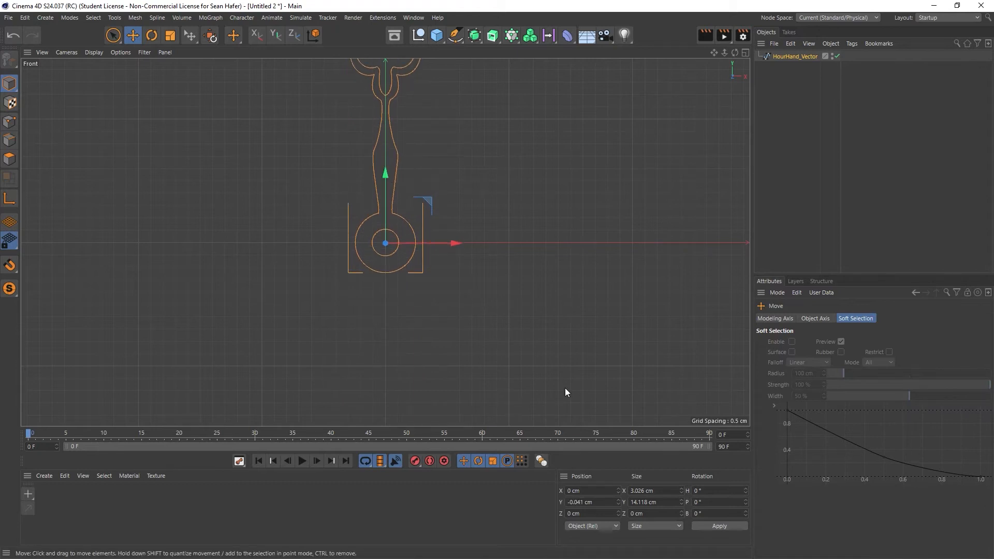
drag(594, 501, 515, 500)
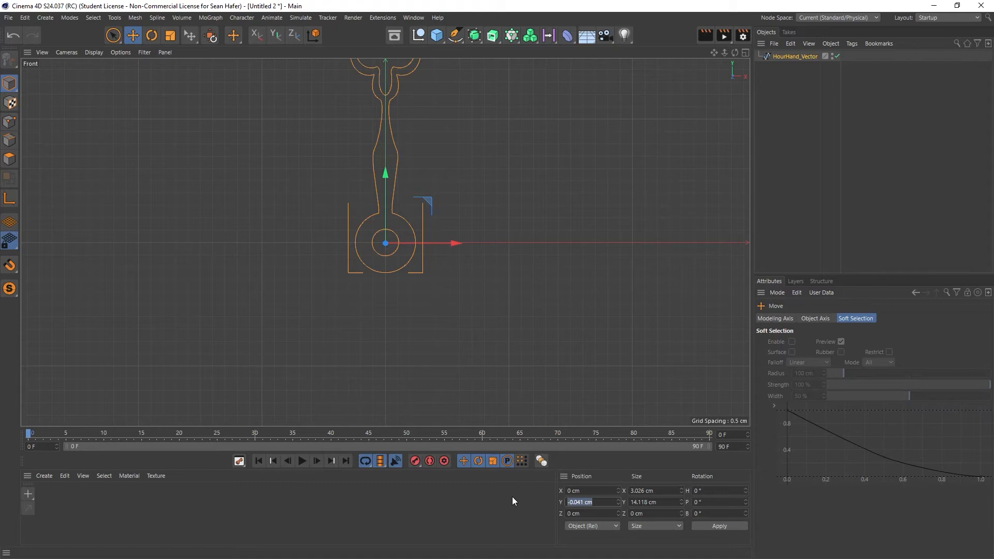
text(0)
key(Return)
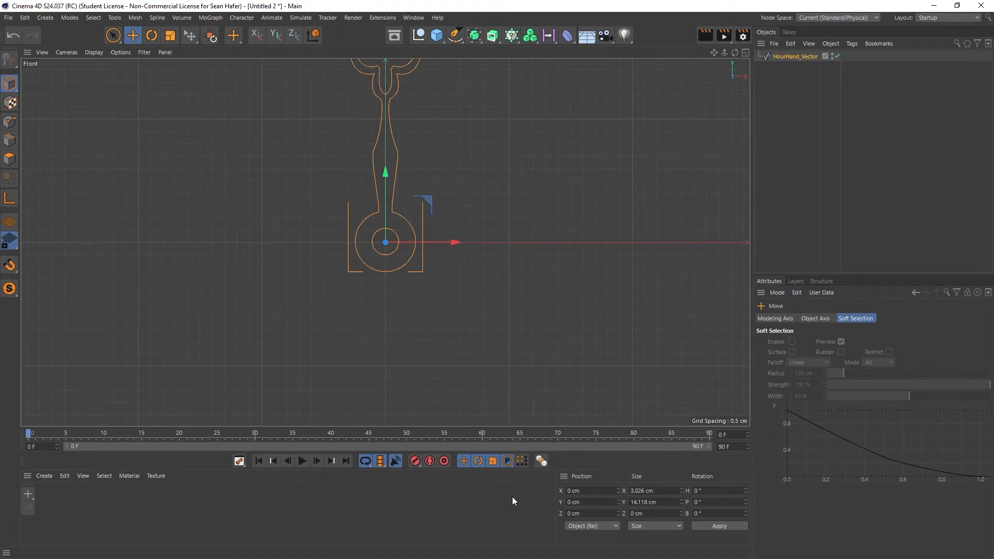
- Rotate the hour hand clockwise by about 48° around its base ring to test the pivot
drag(724, 52, 699, 53)
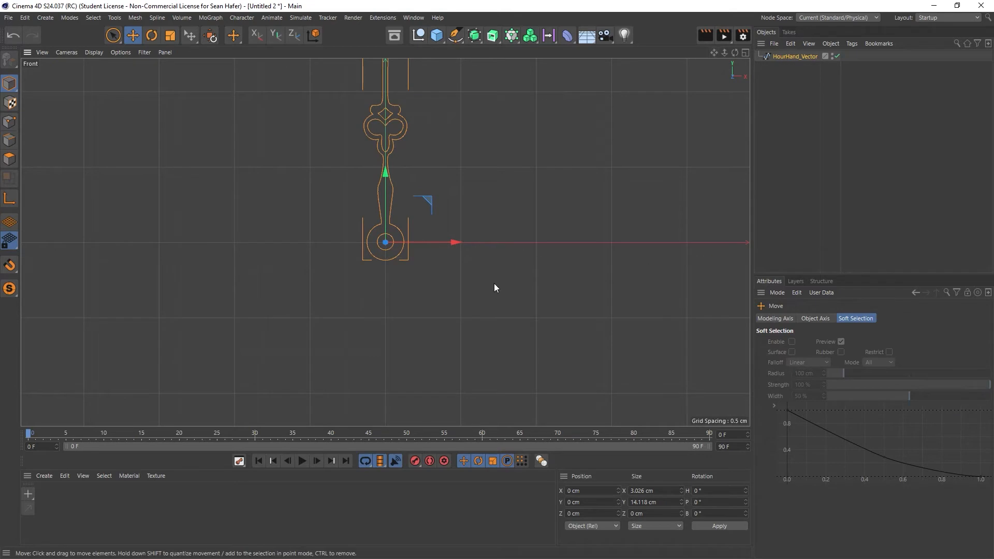
key(r)
drag(408, 204, 467, 223)
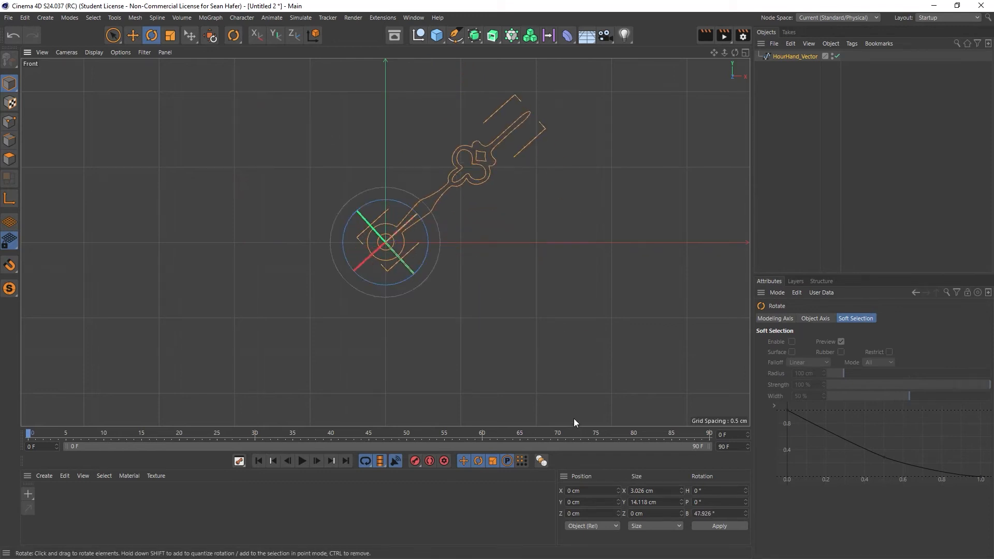
- Undo the hour hand's test rotation and scale the spline up uniformly to about 15 by 70 cm
key(ctrl+z)
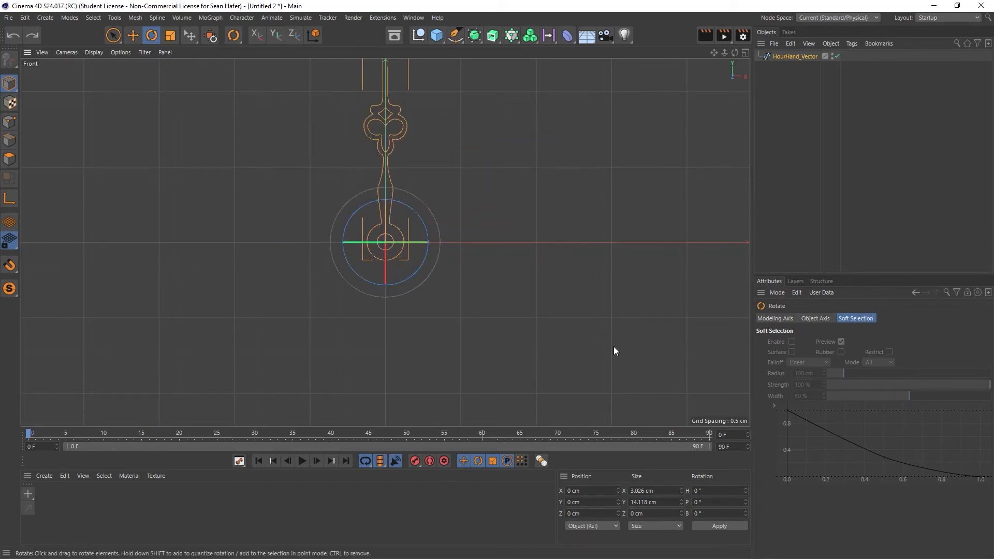
drag(714, 53, 737, 111)
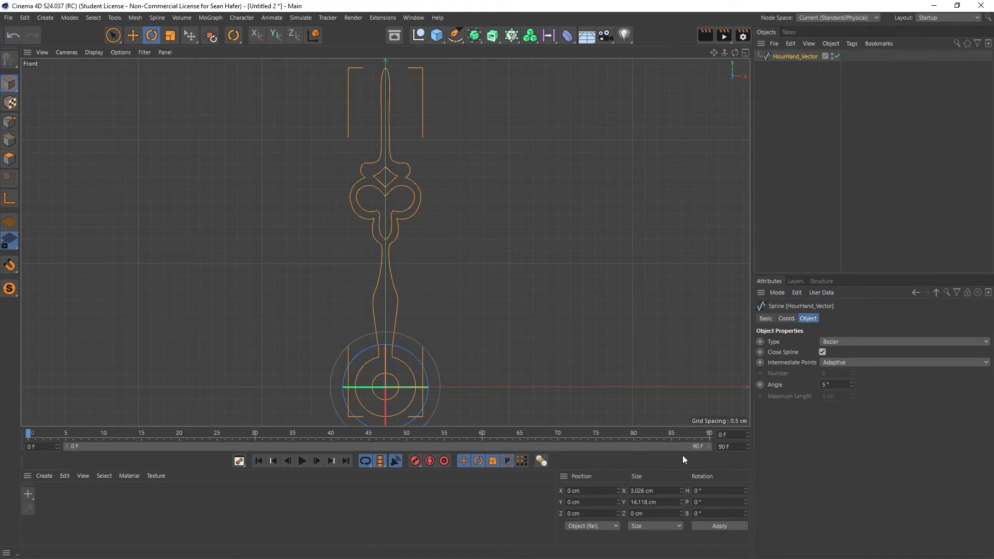
click(169, 36)
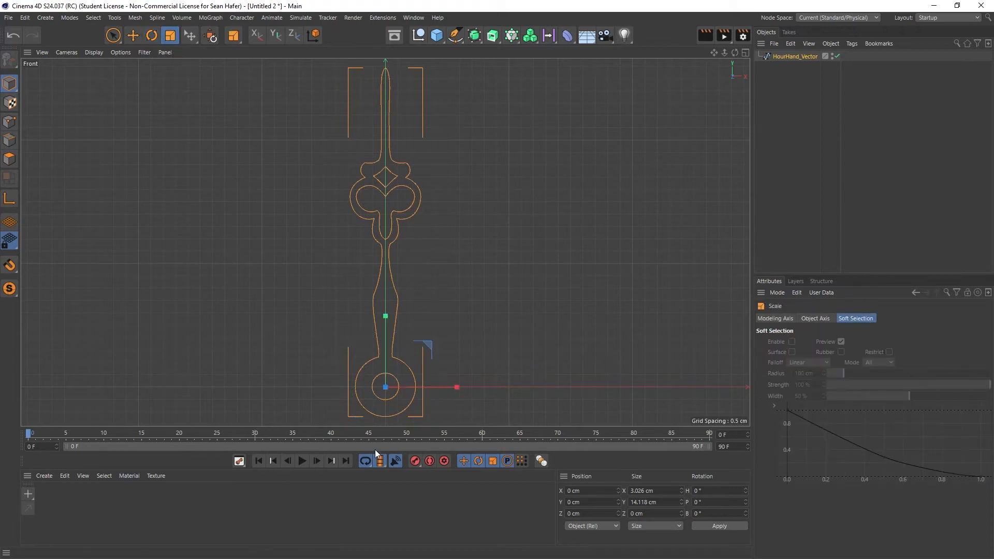
drag(492, 265, 988, 259)
drag(530, 387, 739, 387)
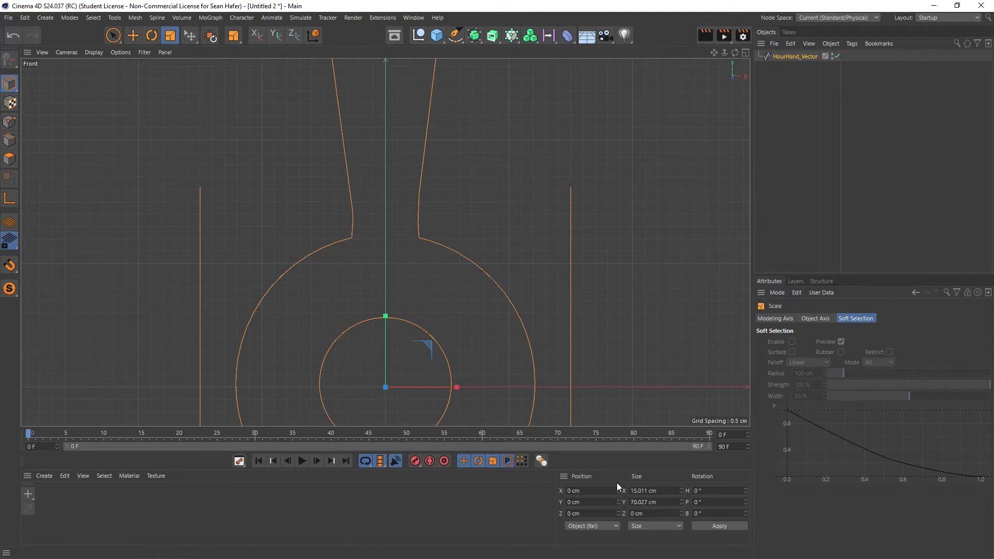
- Set the hour hand spline's size to exactly 15 cm in X and 70 cm in Y
drag(663, 505, 551, 503)
text(70)
drag(657, 490, 523, 498)
text(15)
key(Return)
key(h)
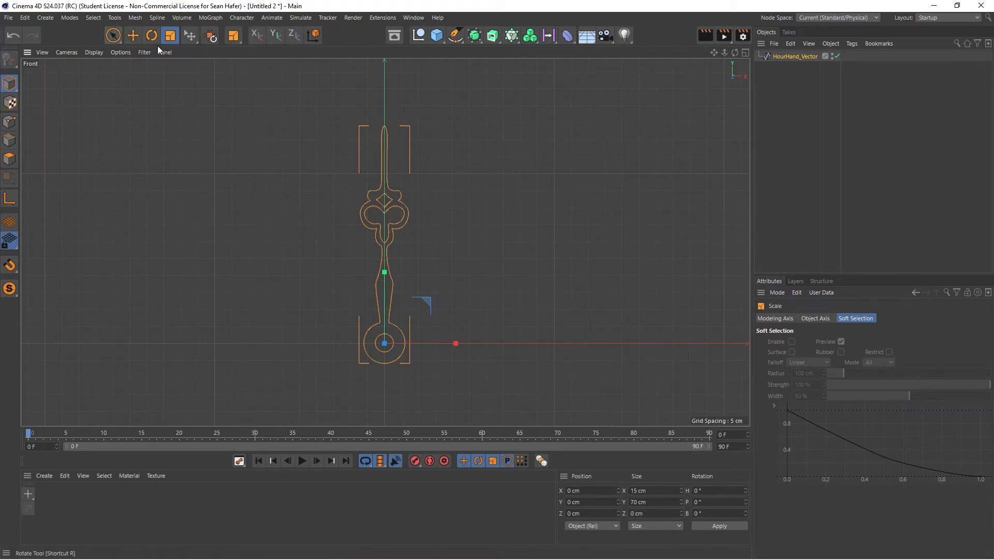
- Render the front view to check whether the HourHand_Vector spline has renderable geometry
key(e)
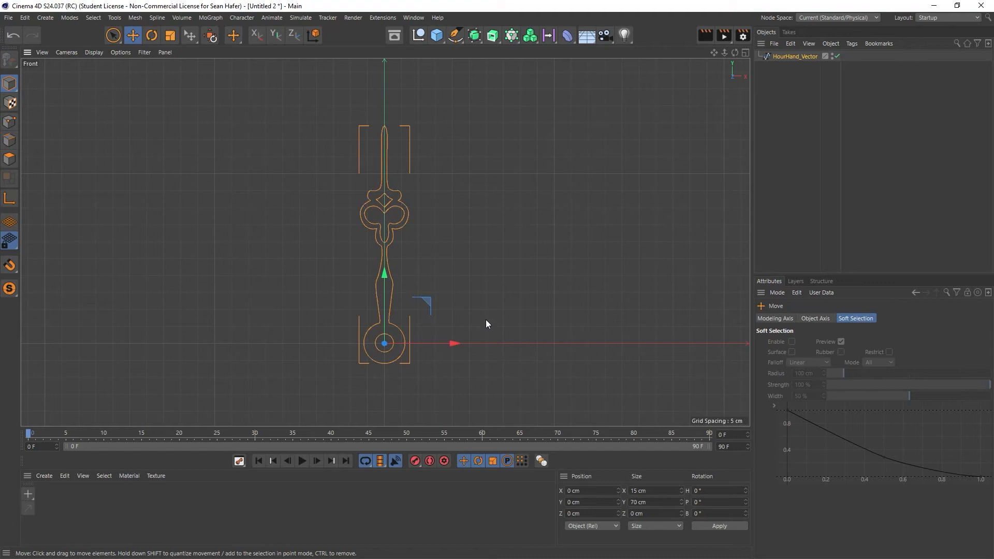
click(112, 35)
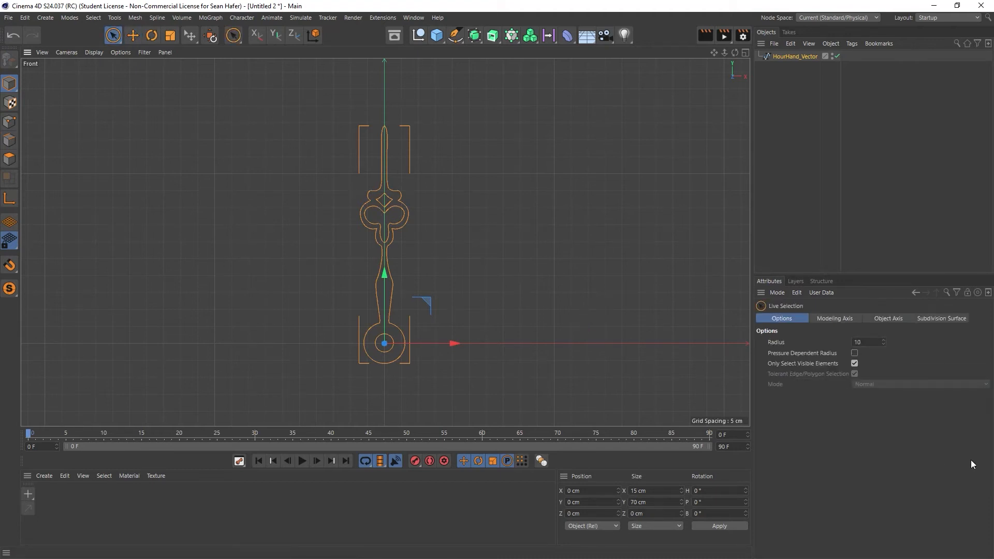
click(792, 55)
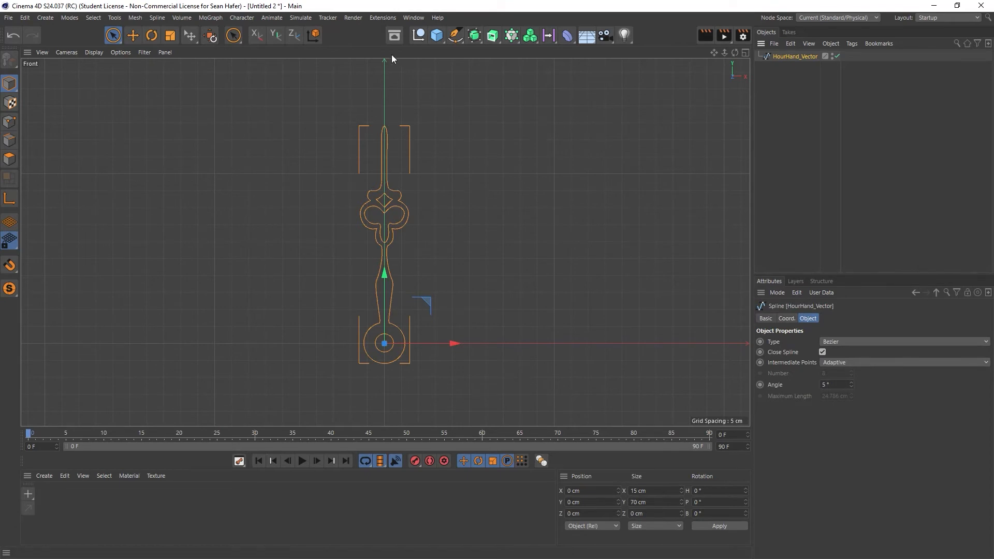
click(708, 37)
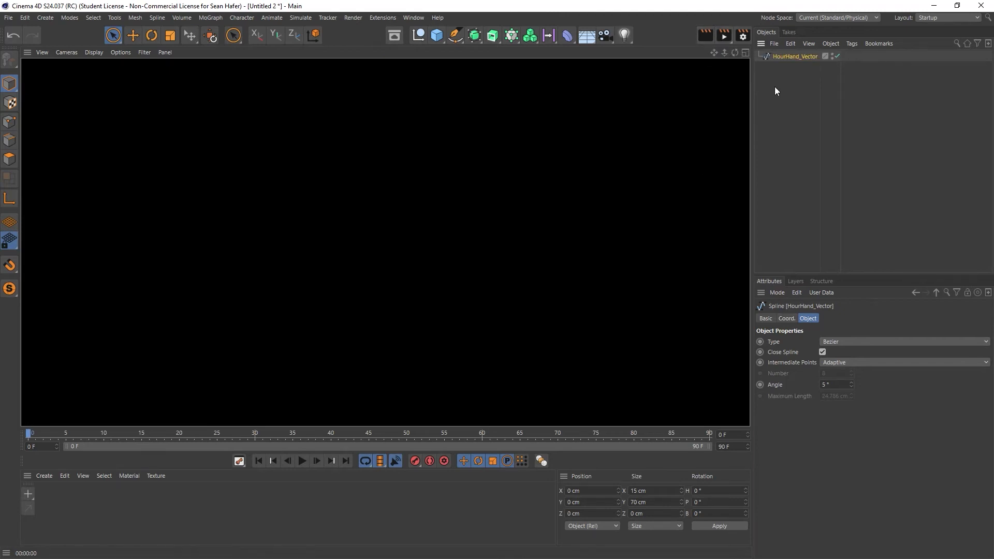
click(793, 58)
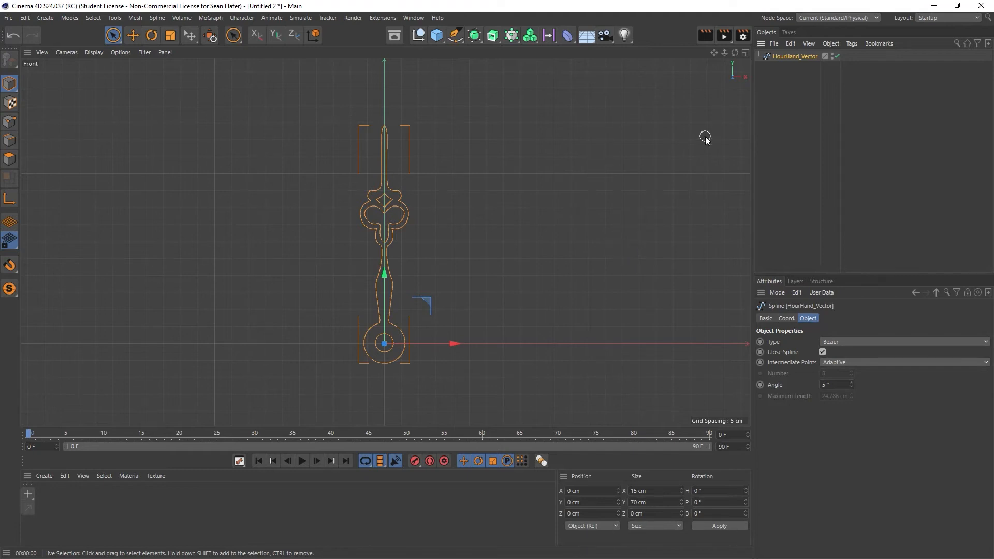
- Add an Extrude generator and rename it Hour Hand
click(492, 35)
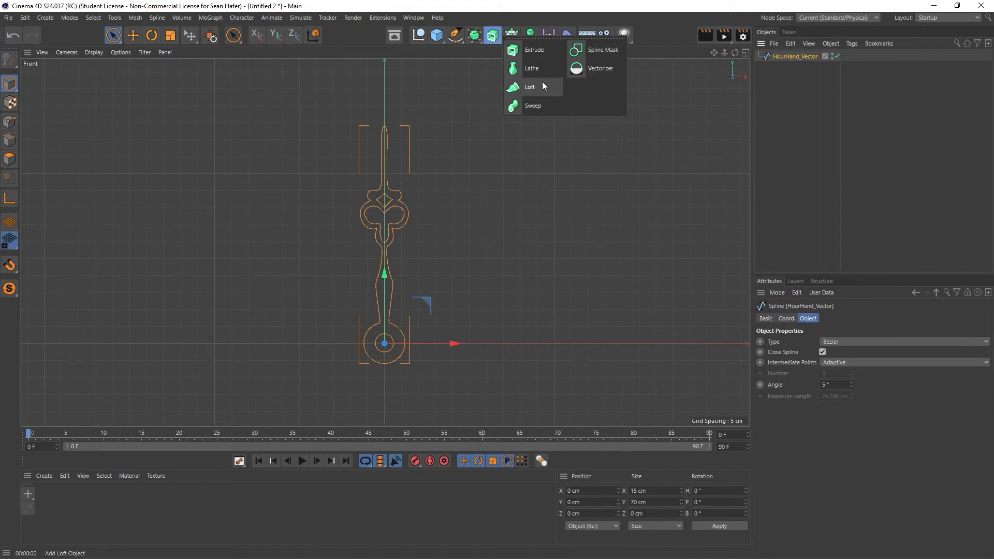
click(536, 52)
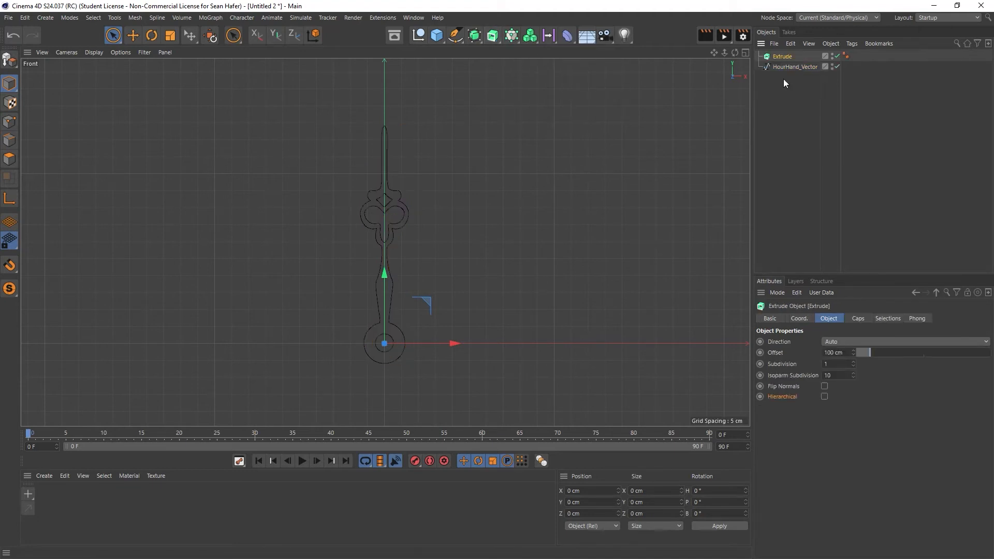
double_click(783, 57)
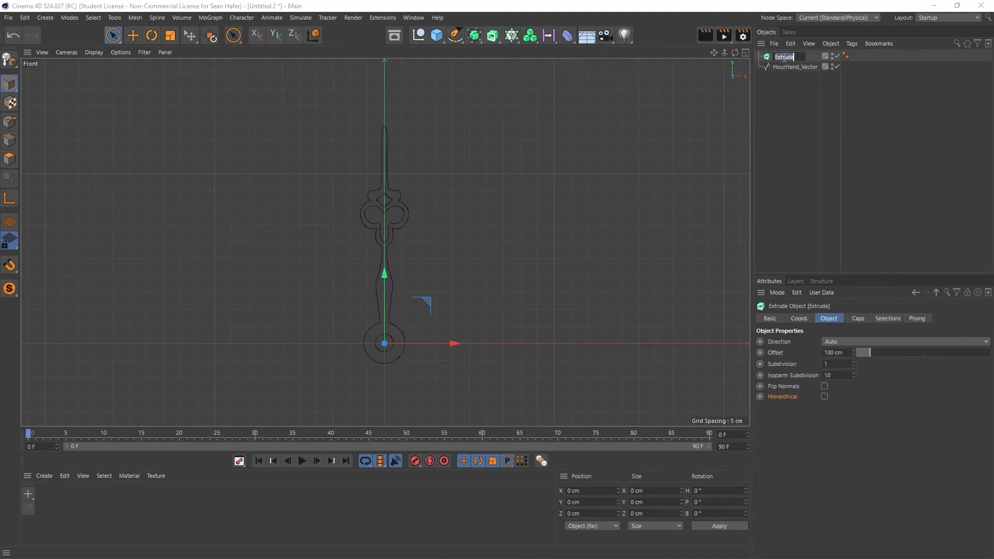
text(Hour Hand)
key(Return)
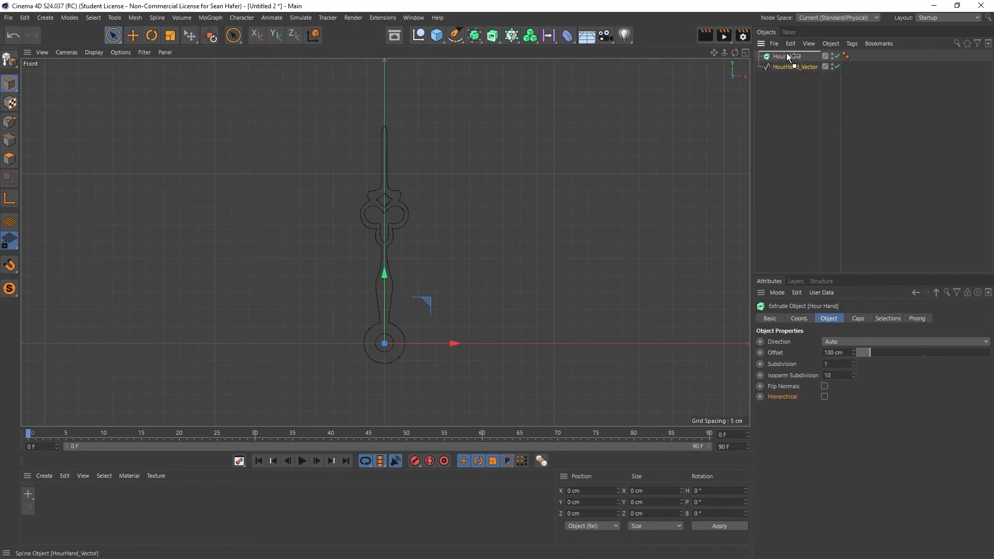
- Make the HourHand_Vector spline a child of the Hour Hand extrude and select the extrude in the perspective view
drag(787, 58, 787, 58)
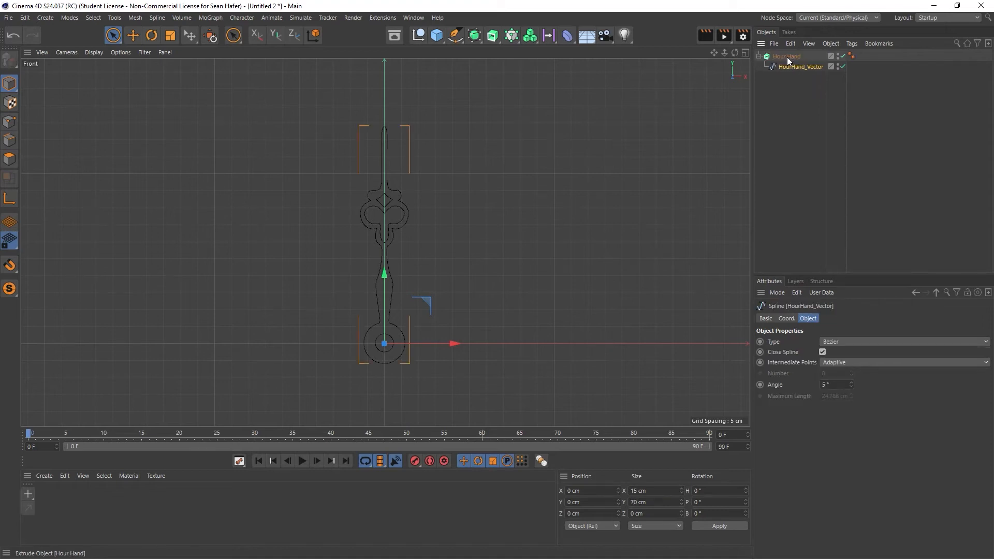
click(748, 52)
click(381, 53)
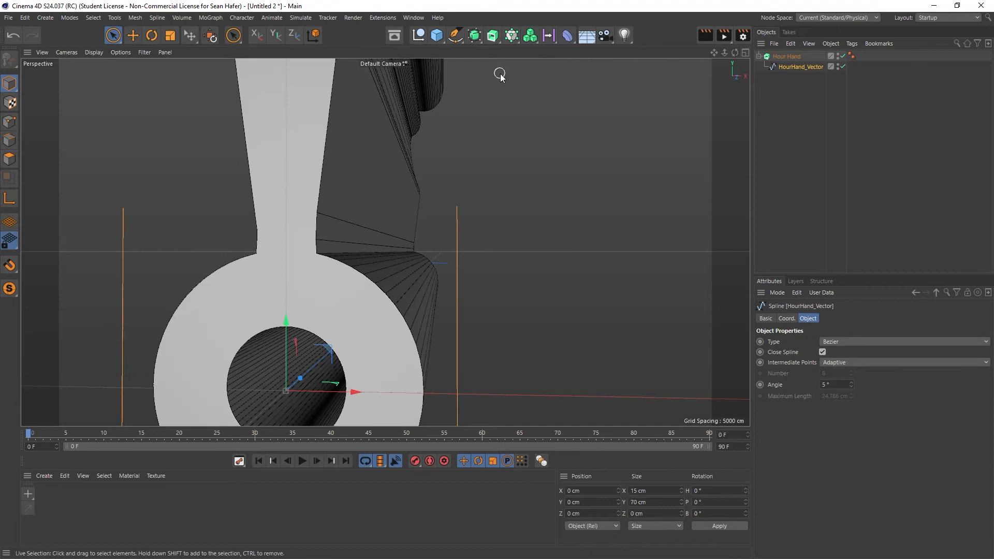
drag(723, 52, 639, 51)
drag(736, 52, 626, 78)
drag(715, 53, 724, 100)
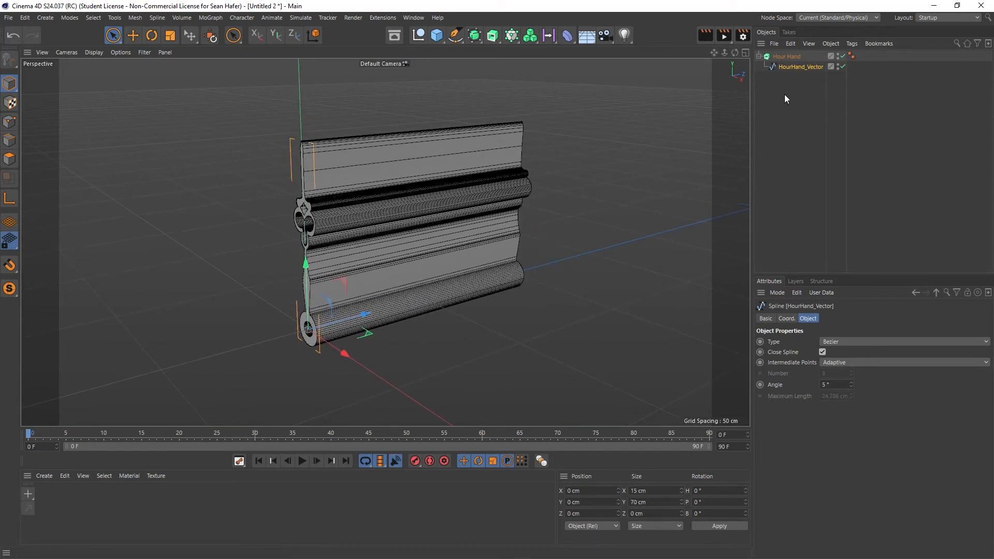
click(789, 56)
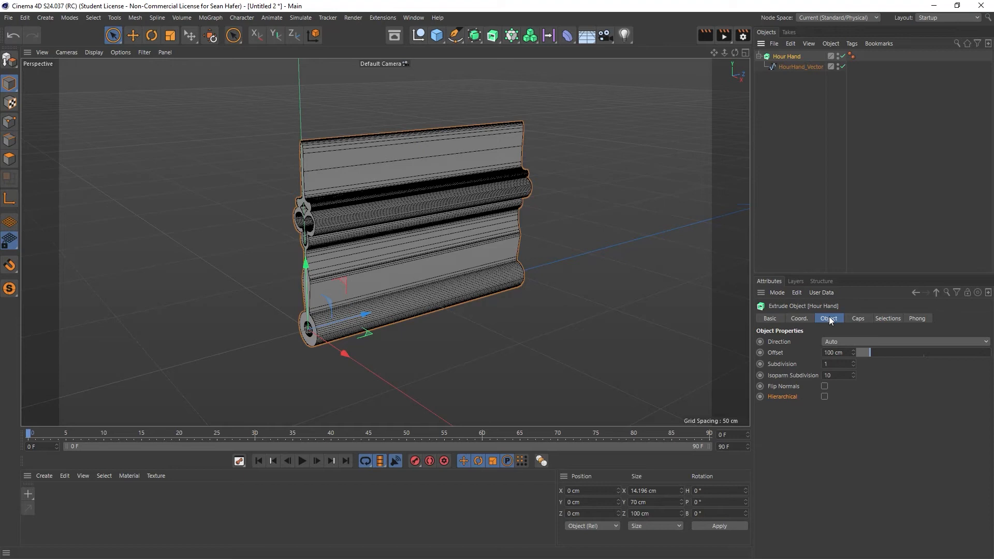
- Try the X extrusion direction on the Hour Hand and return the direction to Auto
click(861, 340)
click(862, 361)
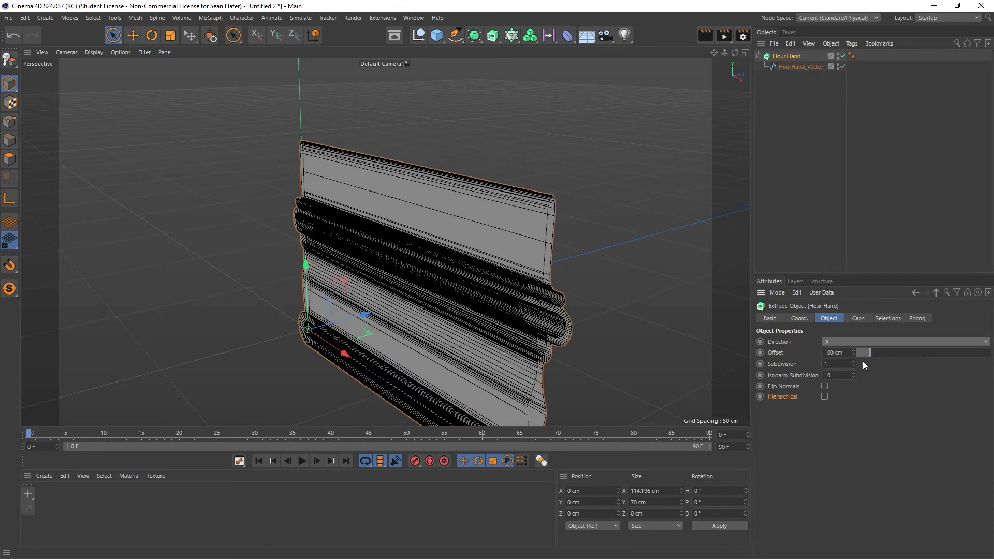
click(879, 341)
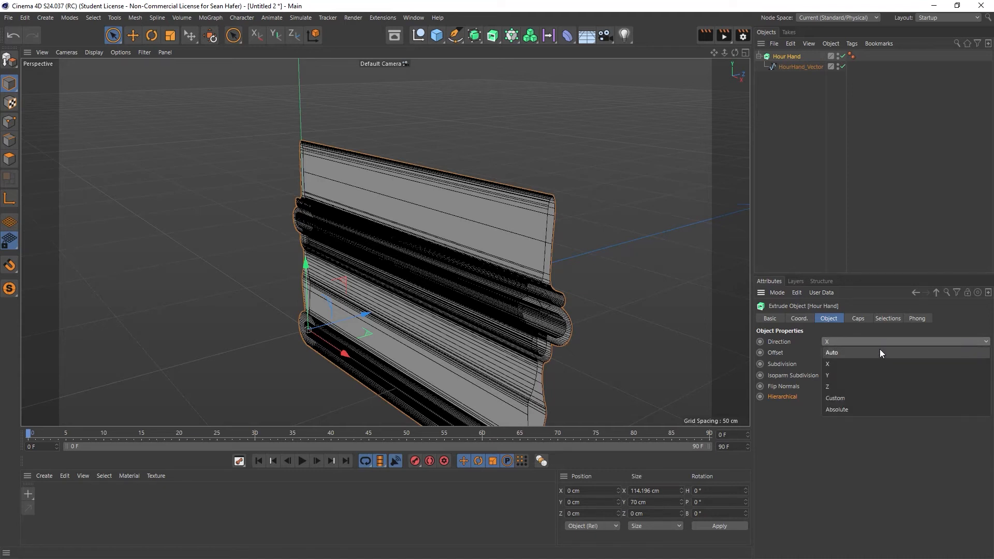
click(879, 351)
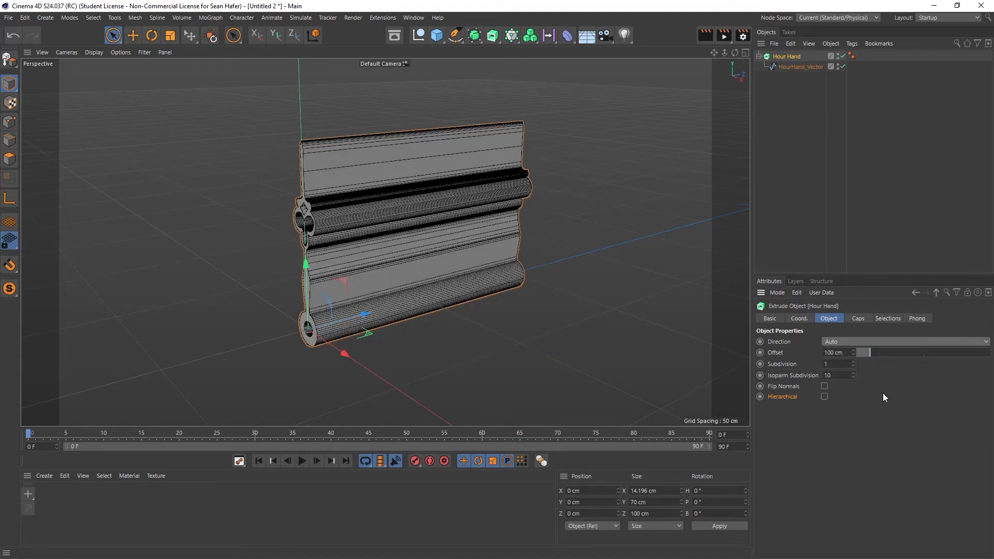
- Set the Hour Hand's extrusion offset to 0.75 cm
drag(868, 349, 857, 358)
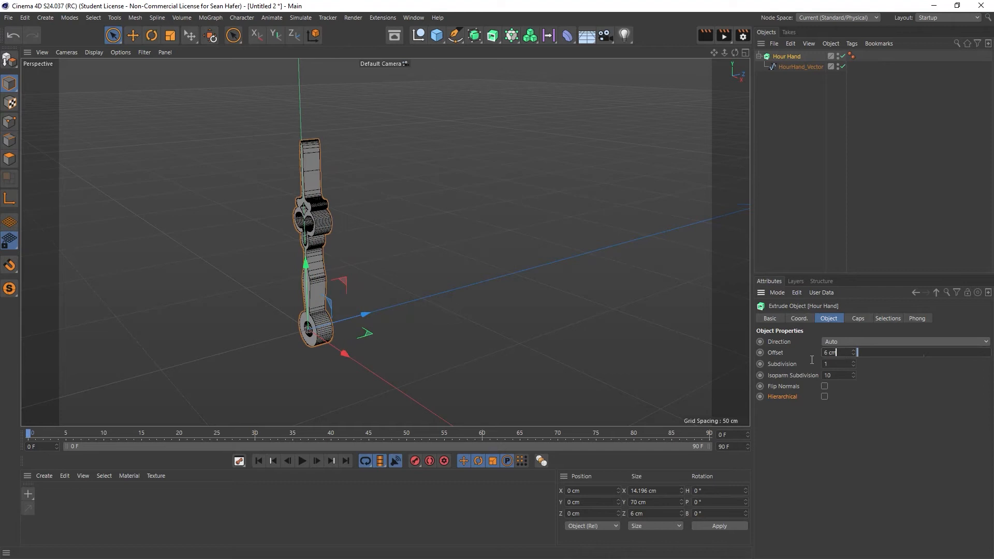
text(.75)
key(Return)
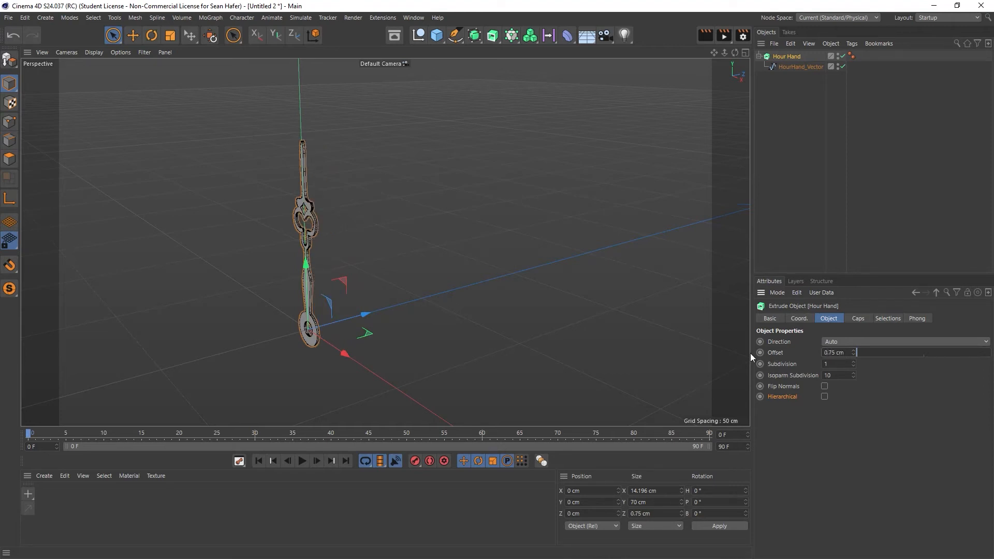
- Inspect the extruded hour hand up close and render it in the perspective view
scroll(304, 239, up, 5)
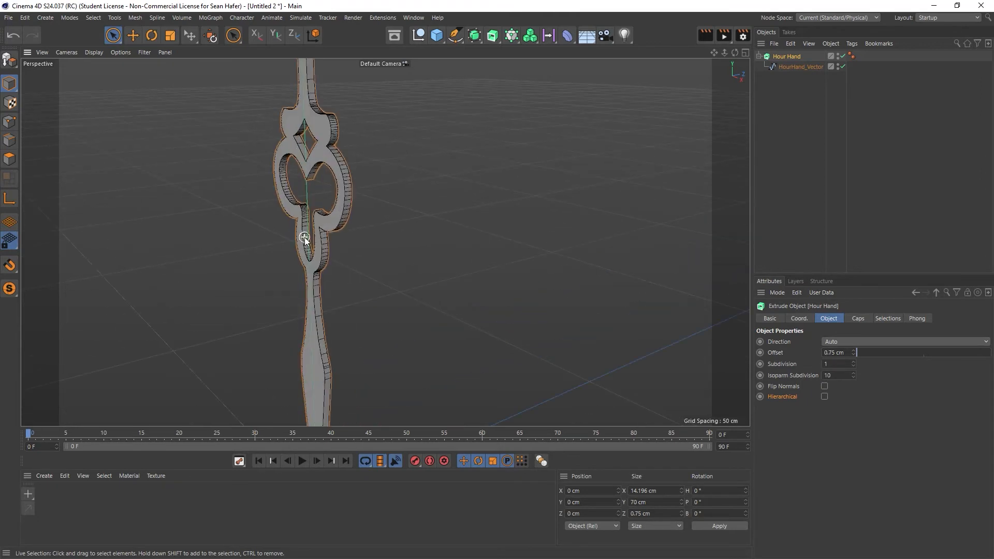
scroll(304, 239, down, 4)
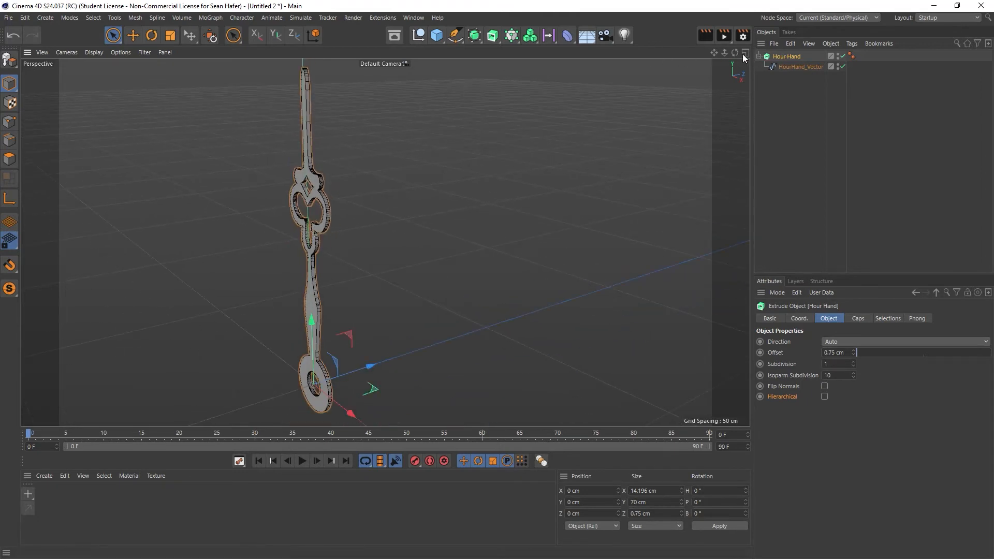
mouse_move(735, 53)
mouse_down()
mouse_move(766, 39)
mouse_move(745, 47)
mouse_up()
click(702, 40)
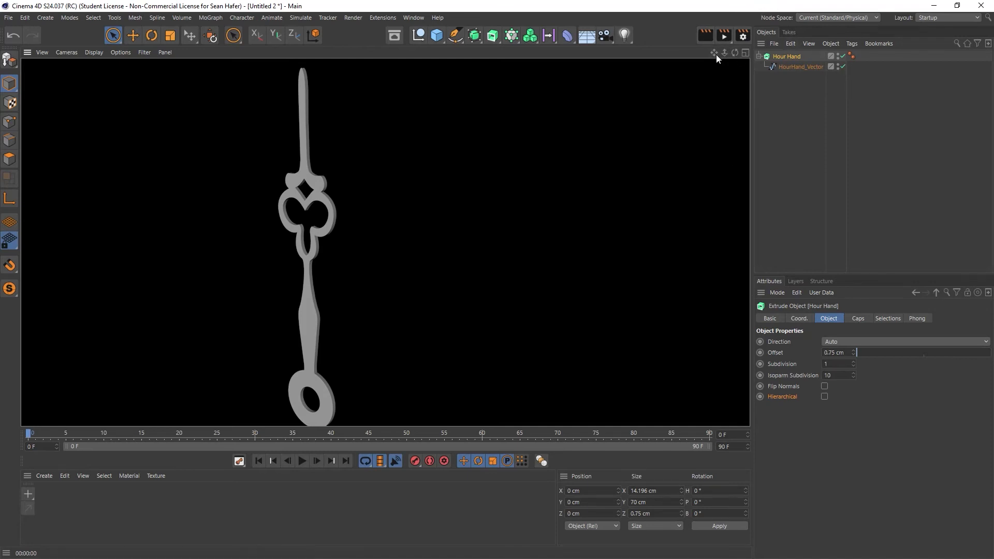
drag(714, 52, 843, 52)
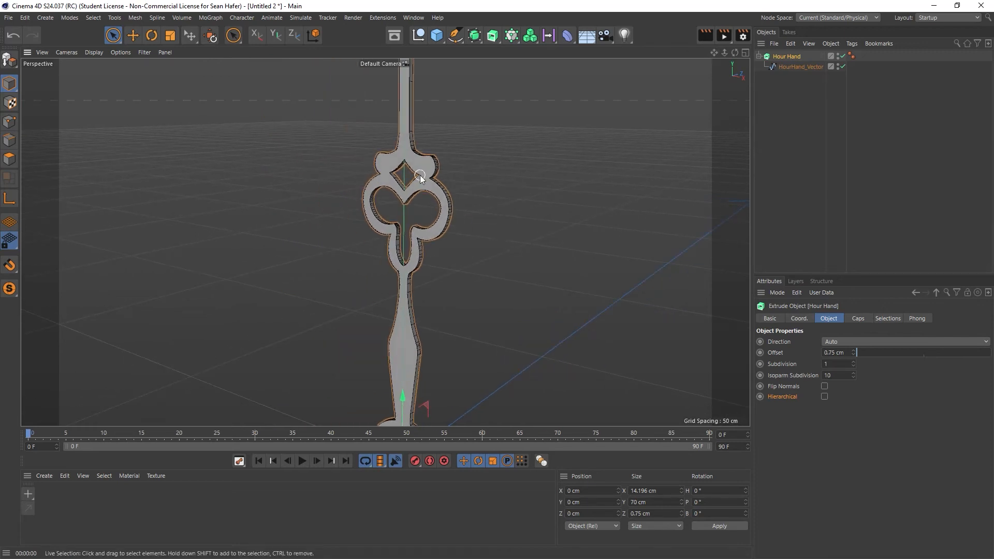
- Disable the Hour Hand's start and end caps to see their effect, and enable both again
click(862, 319)
click(832, 351)
click(832, 342)
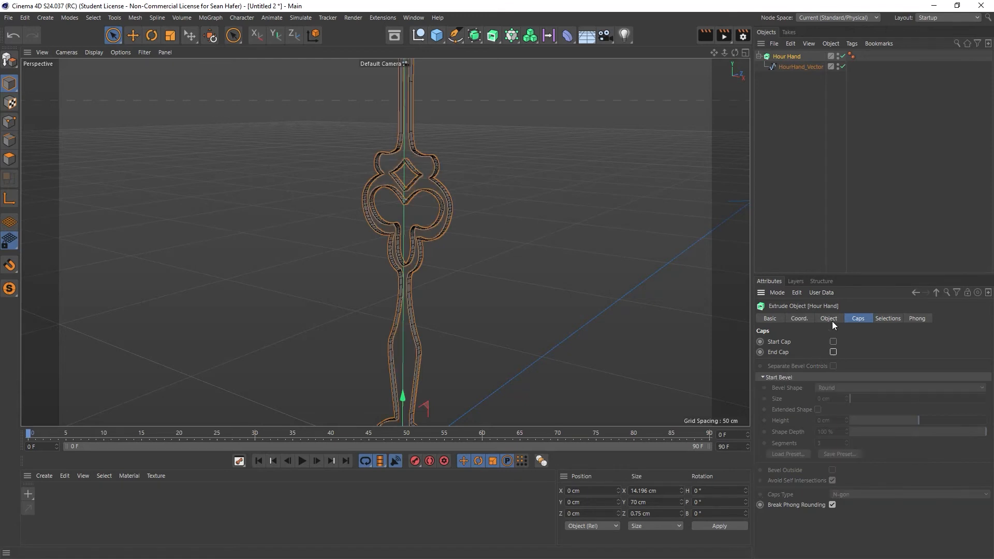
click(832, 353)
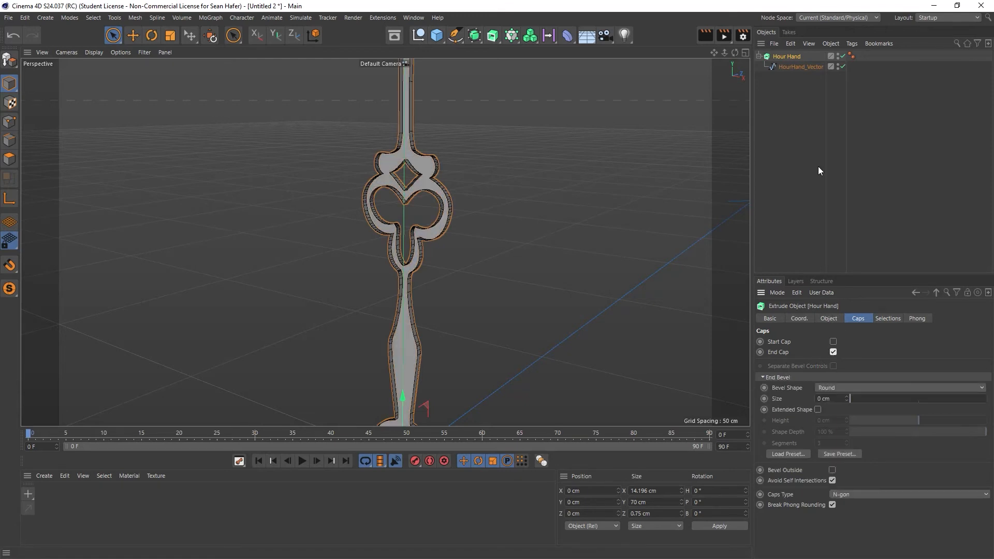
scroll(374, 229, up, 5)
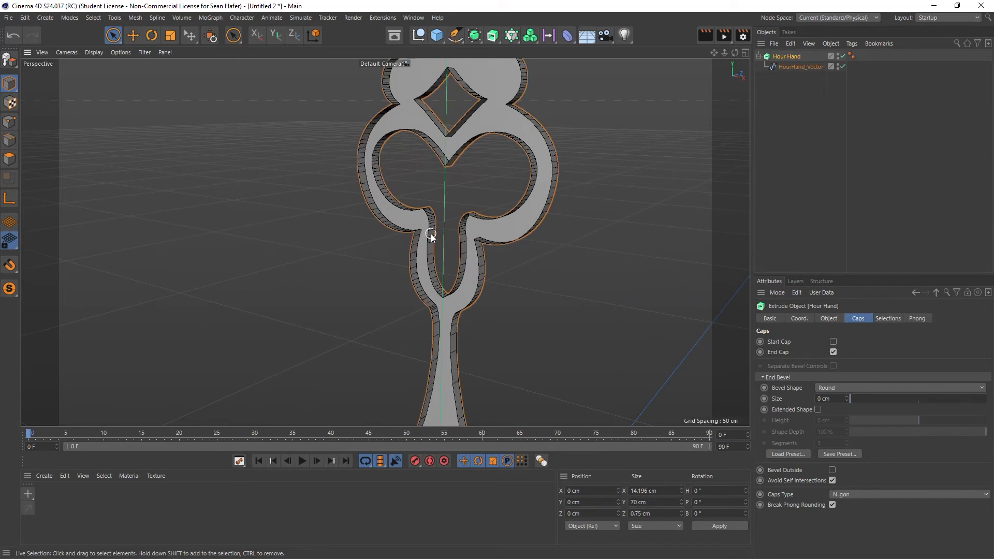
mouse_move(735, 53)
mouse_down()
mouse_move(631, 56)
mouse_move(731, 58)
mouse_up()
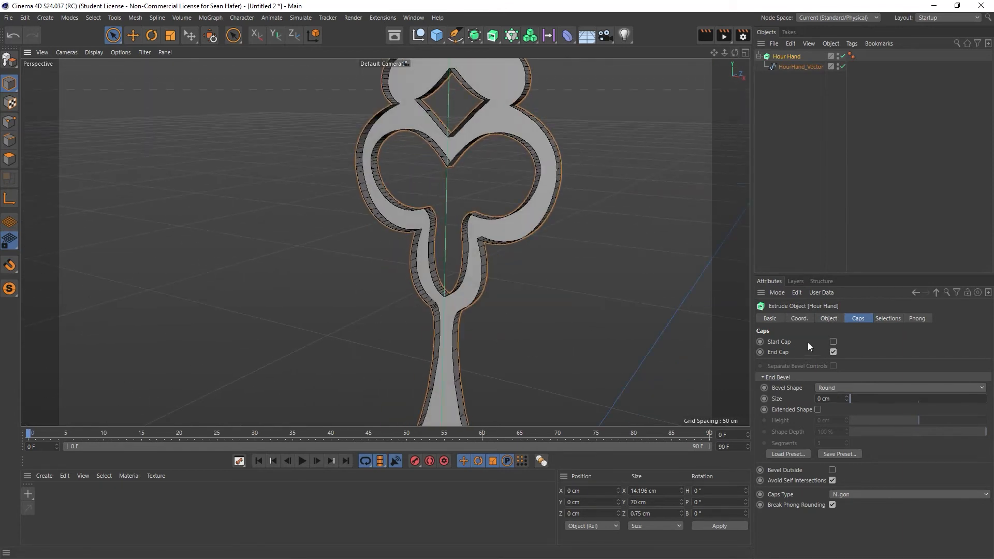
click(833, 342)
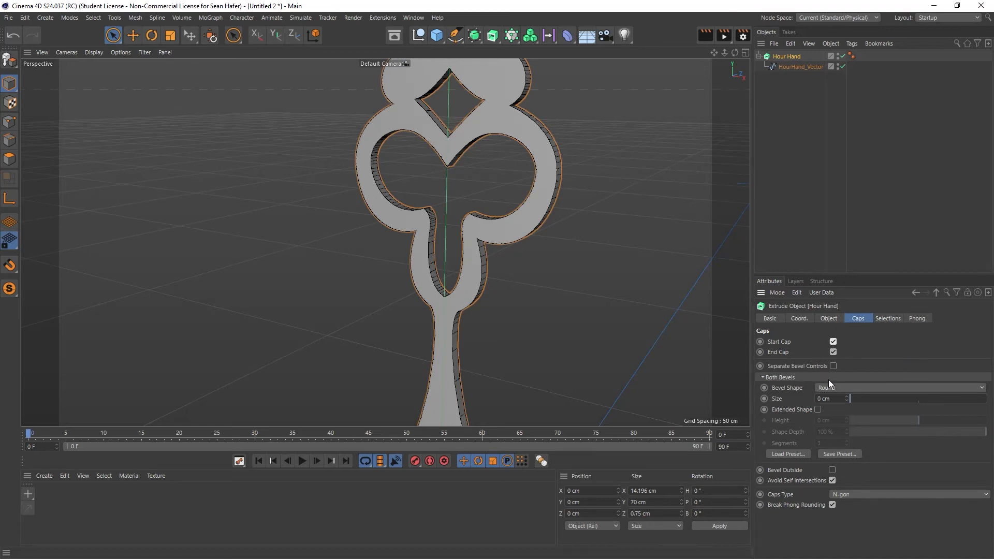
- Try separate bevel controls, return to shared ones, and set the round bevel size on both caps to about 8.5 cm
click(833, 366)
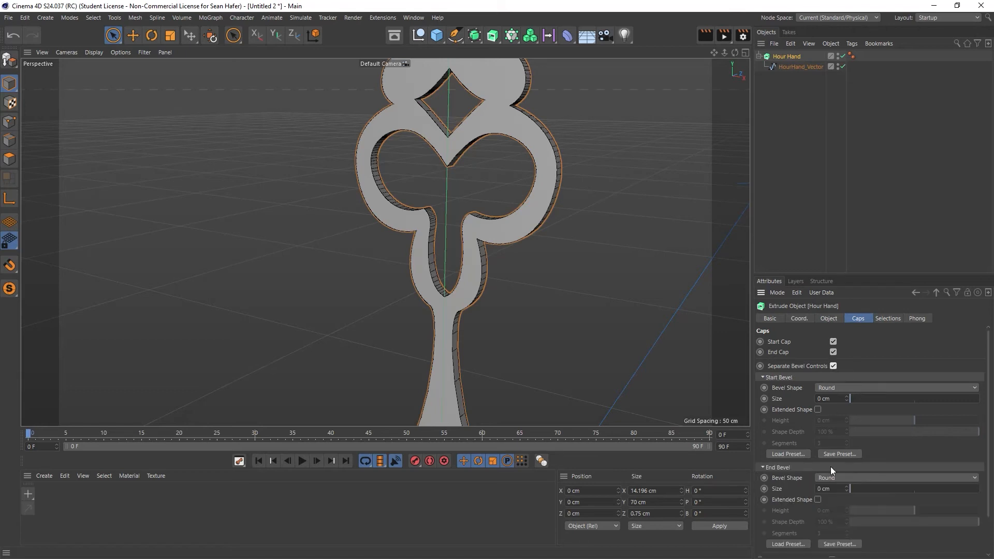
click(833, 365)
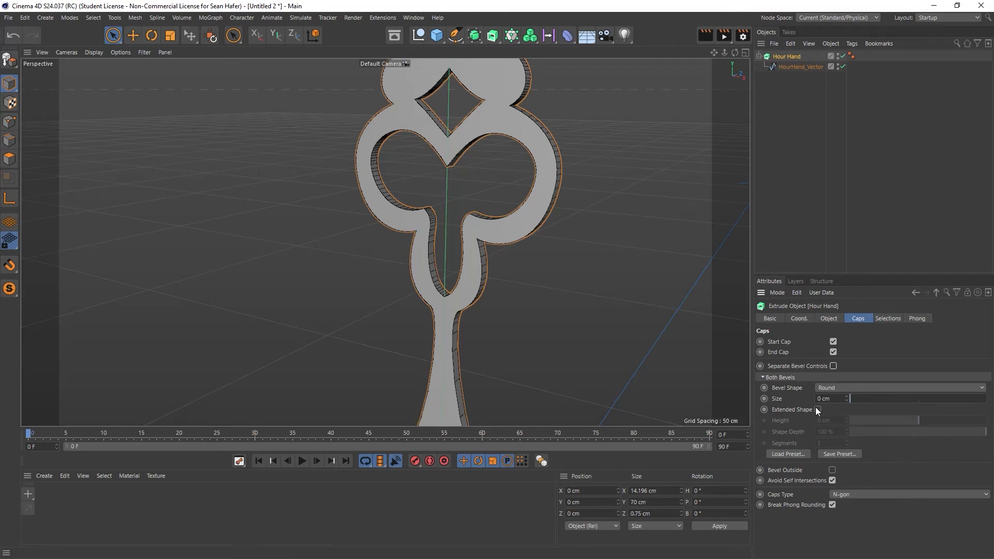
drag(849, 402, 861, 399)
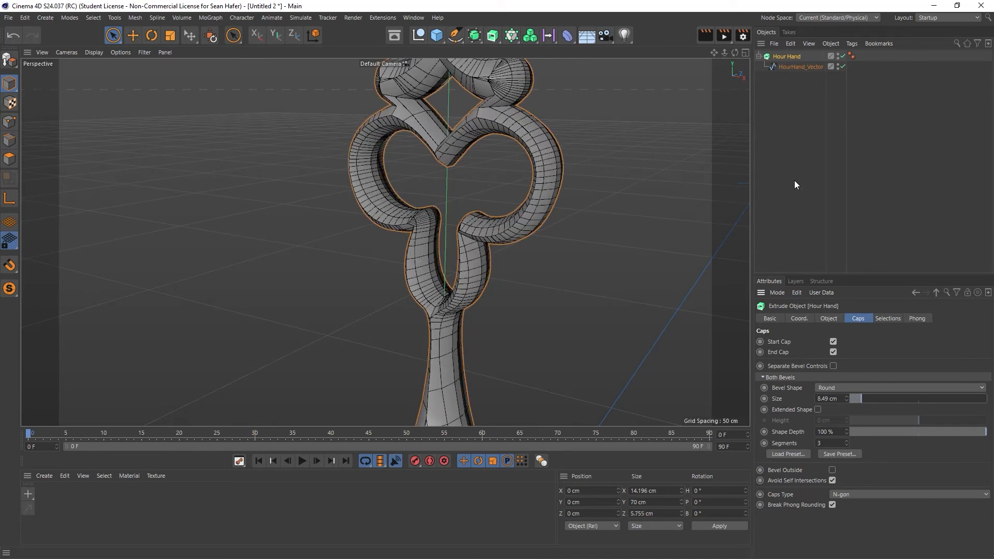
- Reduce the round bevel size on both of the Hour Hand's caps to 0.2 cm
mouse_move(735, 53)
mouse_down()
mouse_move(787, 113)
mouse_move(768, 111)
mouse_move(763, 42)
mouse_move(753, 54)
mouse_up()
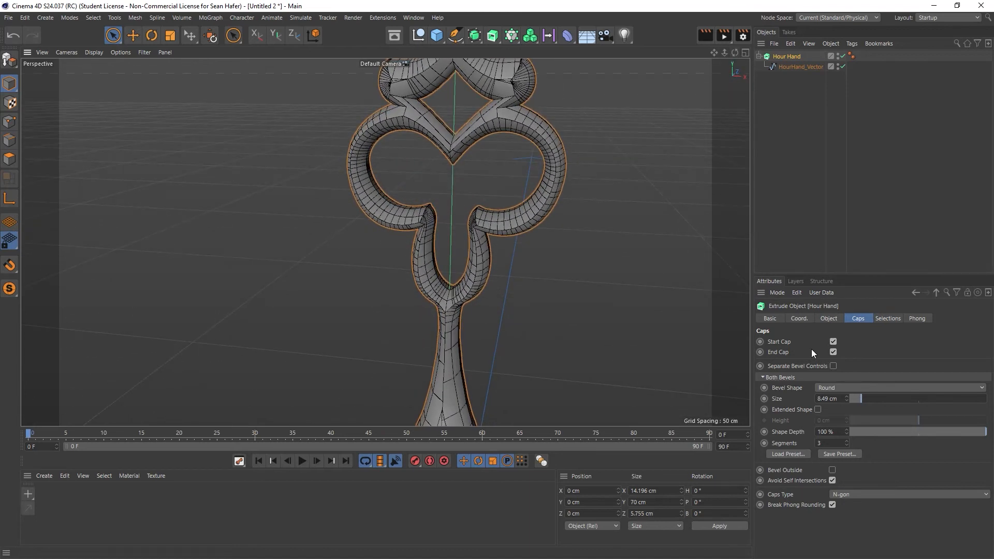
mouse_move(860, 399)
mouse_down()
mouse_move(980, 406)
mouse_move(849, 410)
mouse_move(921, 399)
mouse_move(850, 410)
mouse_up()
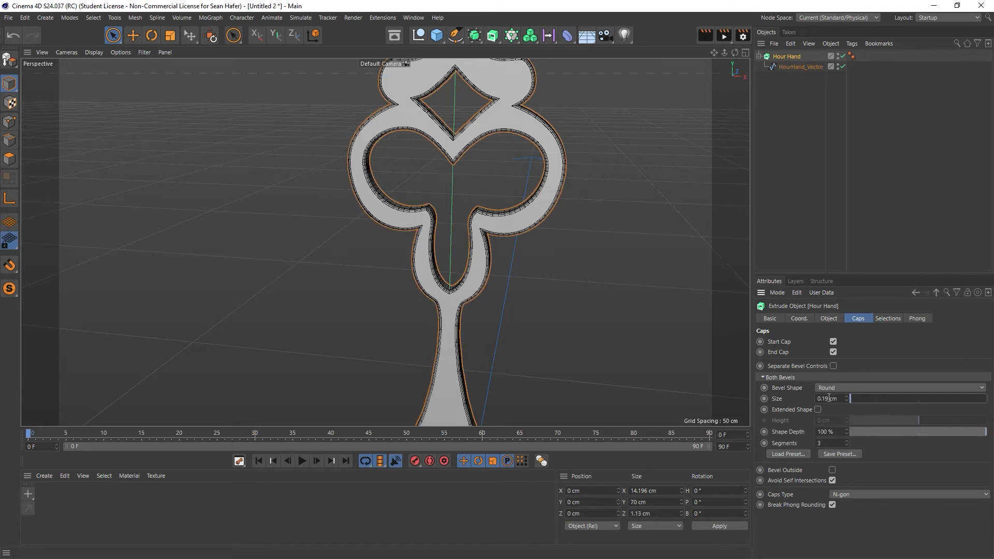
double_click(829, 398)
text(0.2)
key(Return)
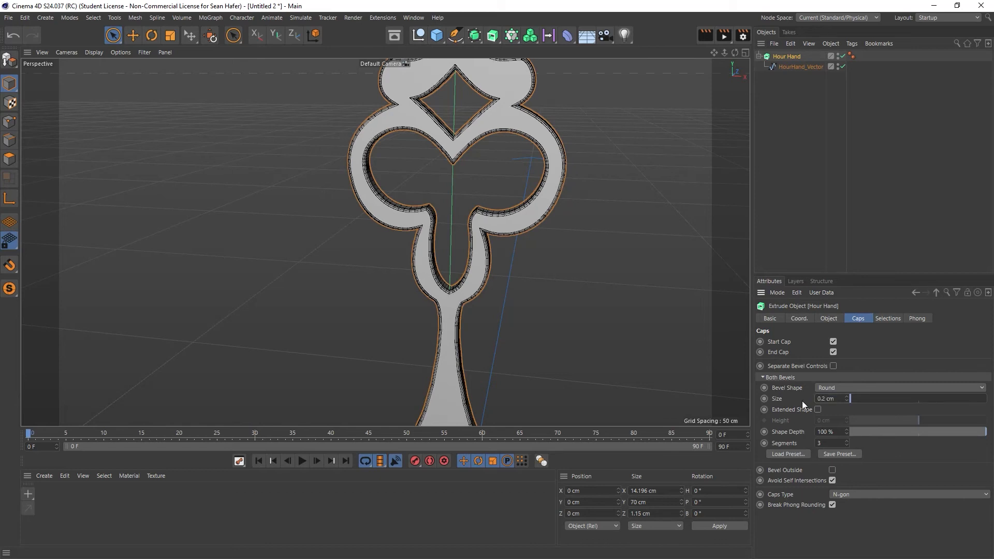
- Examine the bevelled edges of the Hour Hand up close at an angle and render the perspective view
scroll(574, 210, up, 4)
drag(735, 52, 686, 65)
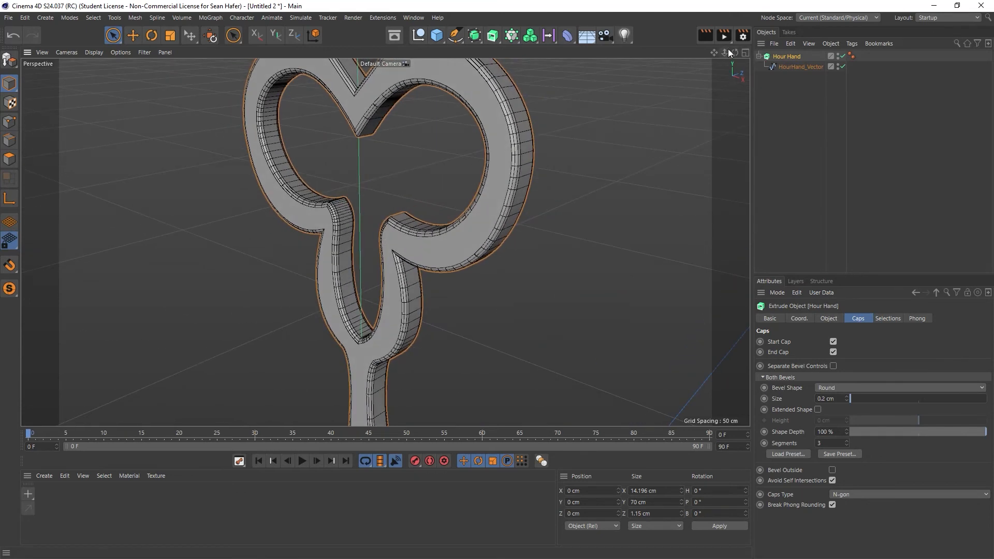
click(706, 35)
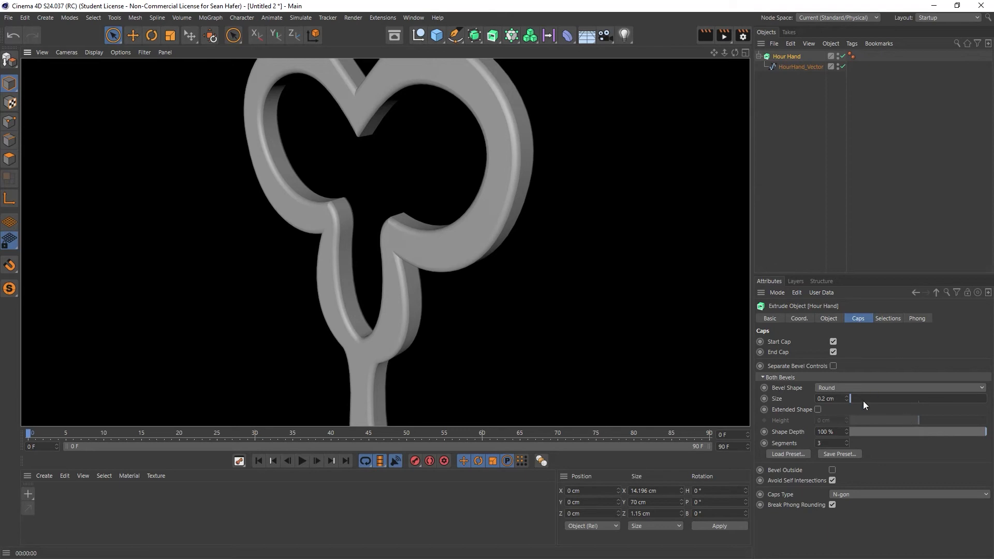
- Raise the cap bevel segments to 4 and apply Gouraud Shading (Lines) to the viewport
click(846, 441)
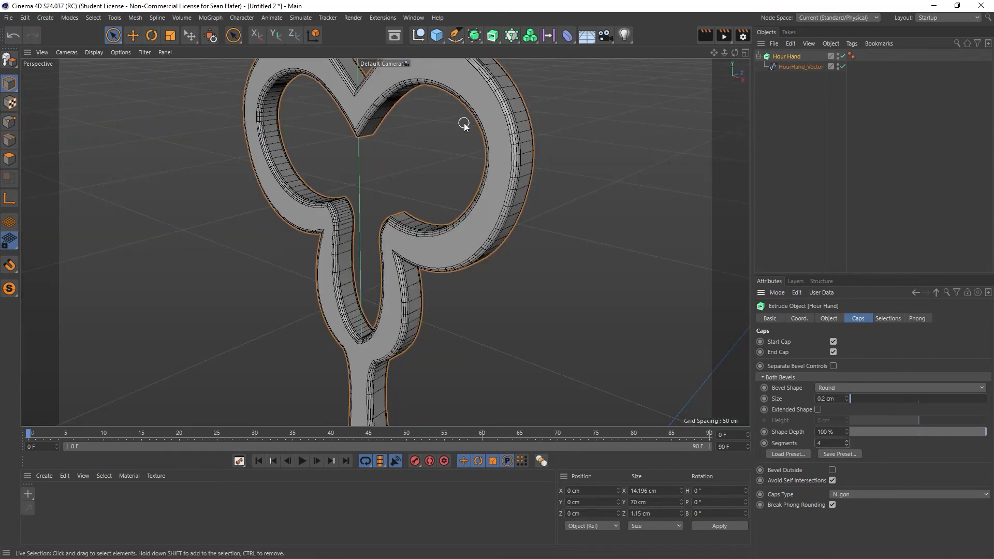
click(94, 54)
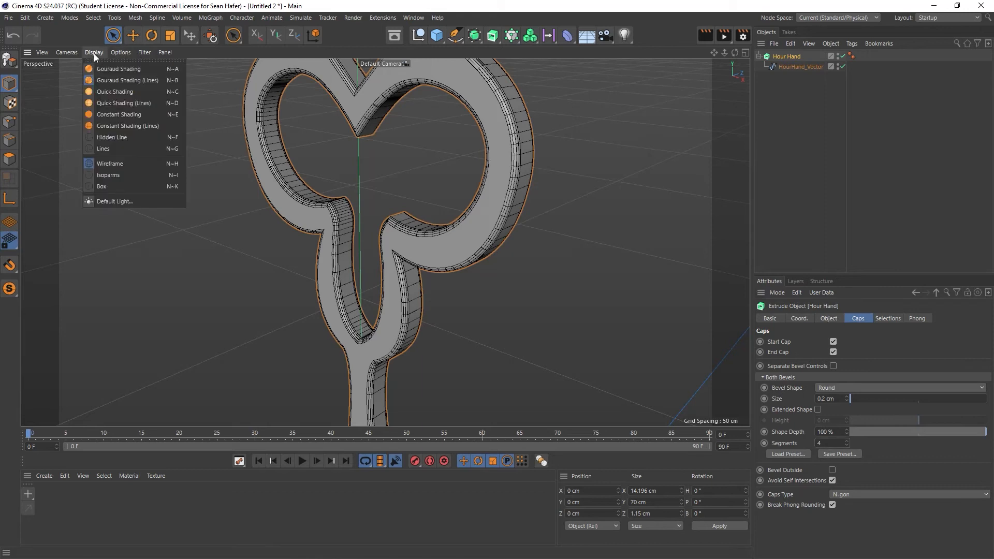
click(105, 84)
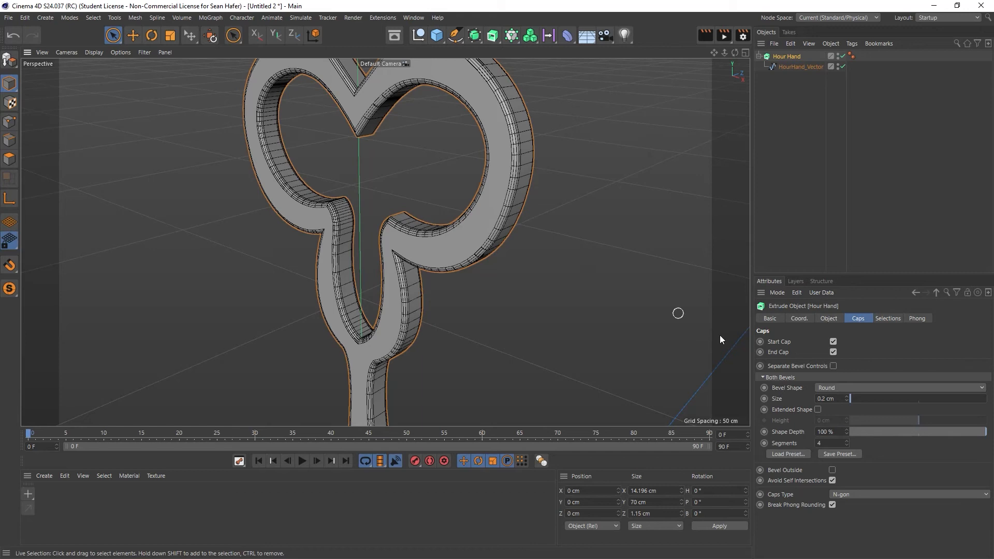
- Try 5 and 6 segments on the cap bevels, and return to 4
click(846, 441)
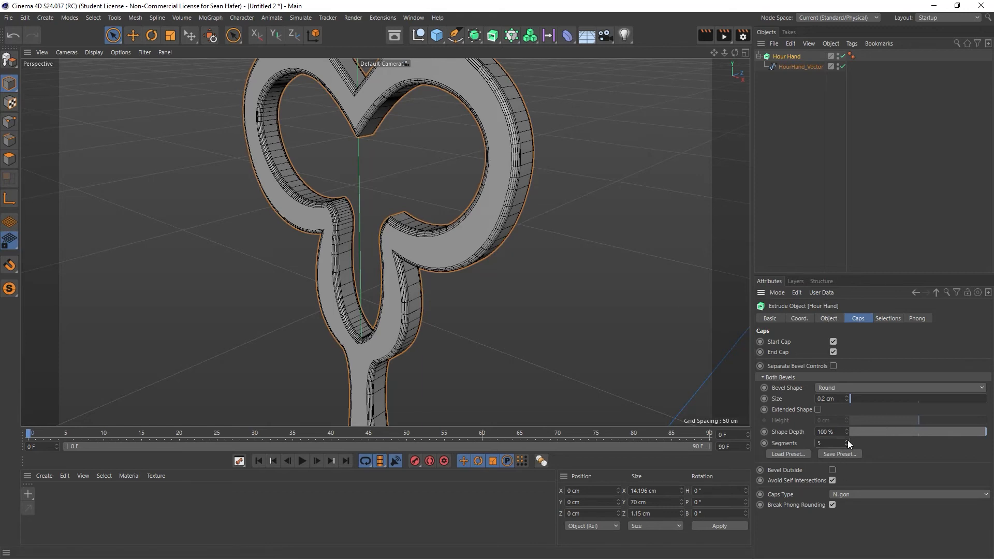
click(846, 441)
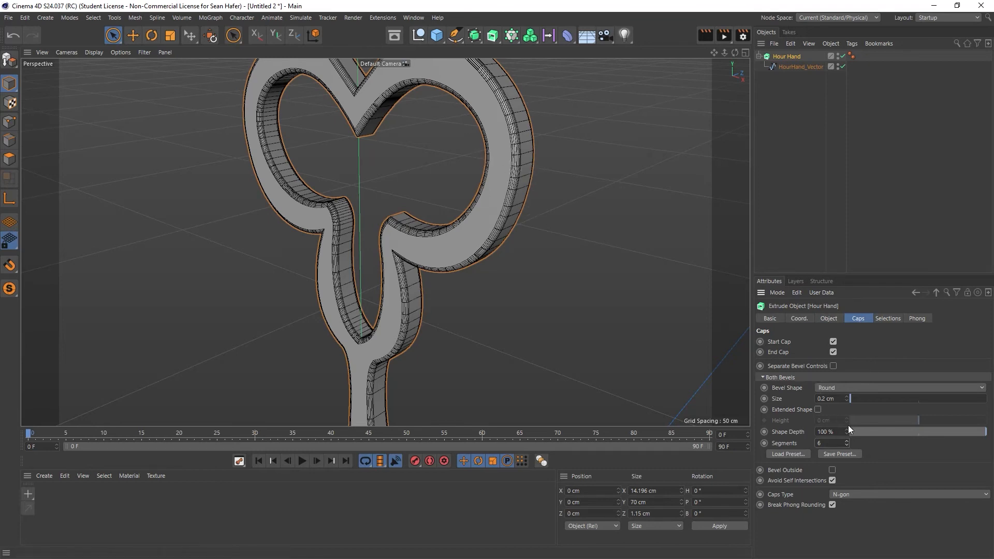
click(847, 445)
click(846, 445)
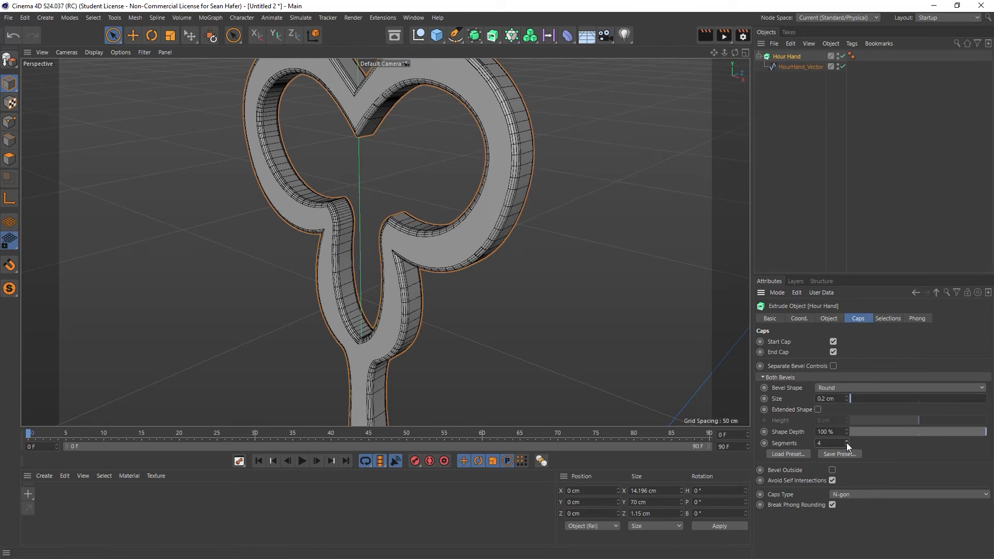
- Frame the entire hour hand in the perspective view and render it
key(h)
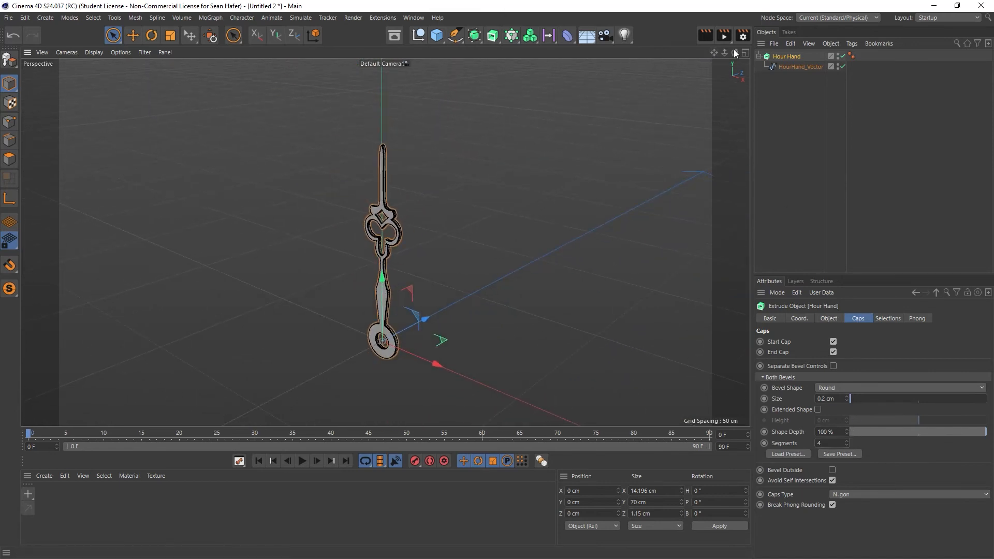
drag(735, 52, 735, 52)
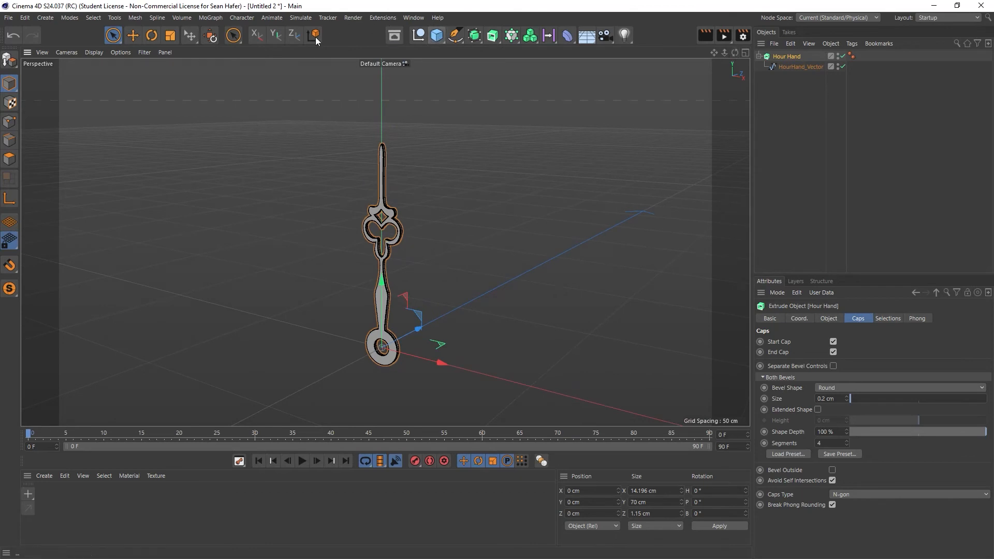
click(705, 35)
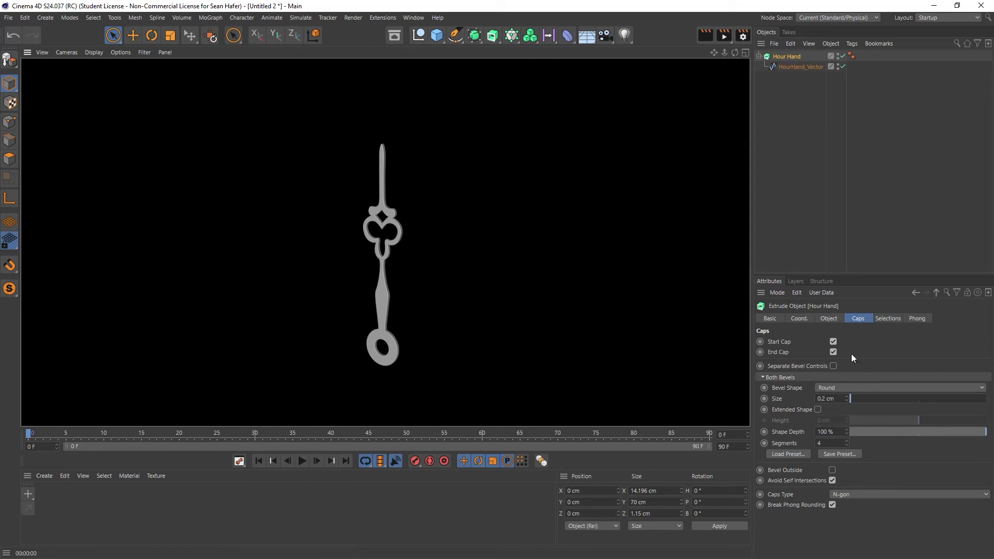
- Load the Half Circle caps bevel preset on the Hour Hand extrusion
scroll(440, 236, up, 4)
scroll(270, 259, up, 4)
scroll(357, 257, up, 5)
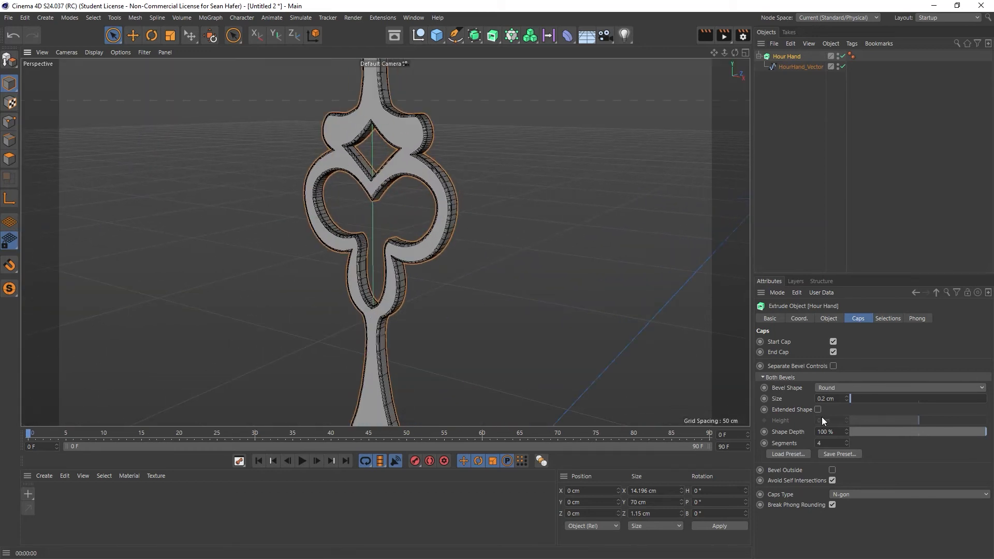
click(800, 453)
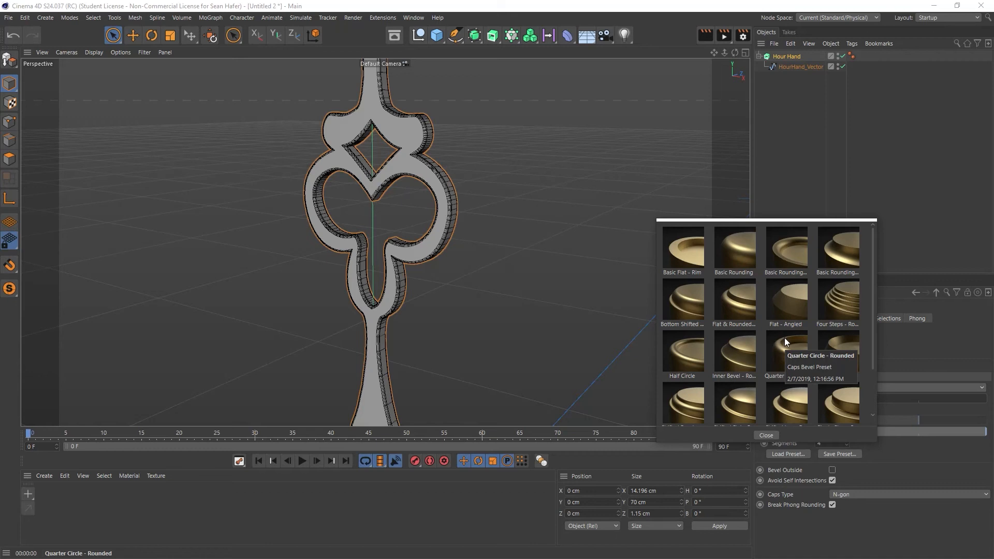
scroll(784, 338, down, 1)
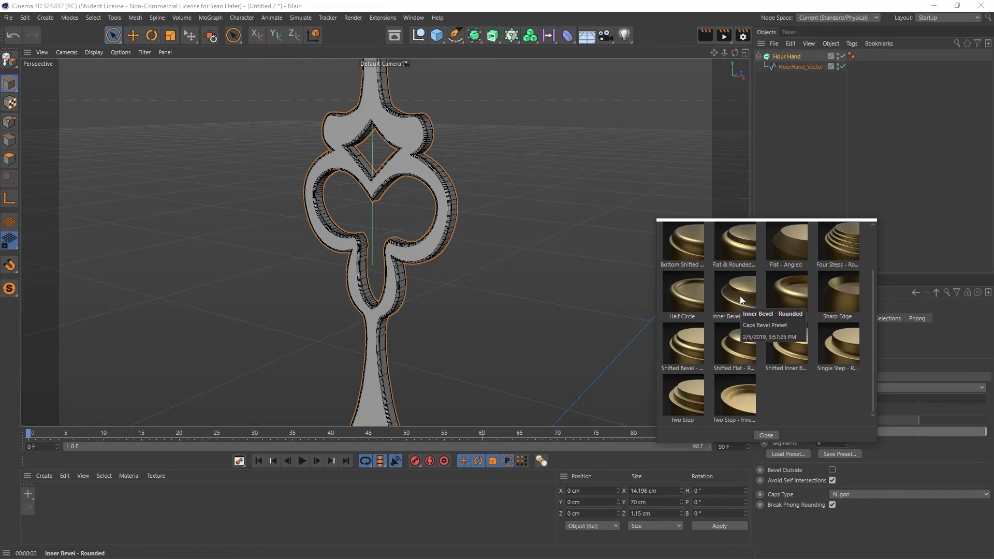
double_click(676, 293)
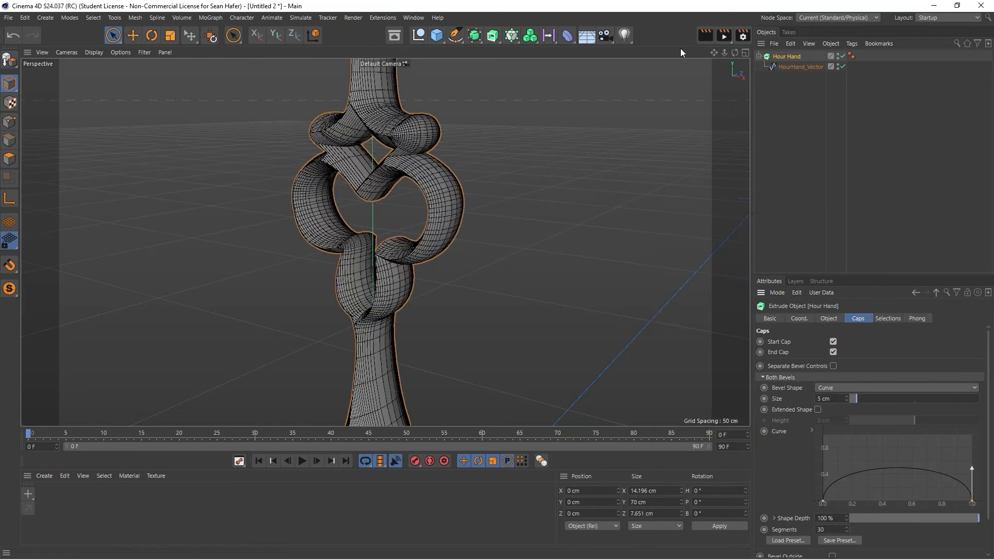
- Reduce the preset's curve bevel size to 0.2 cm, check the edges up close, and lower the size further to 0.13 cm
drag(734, 52, 739, 54)
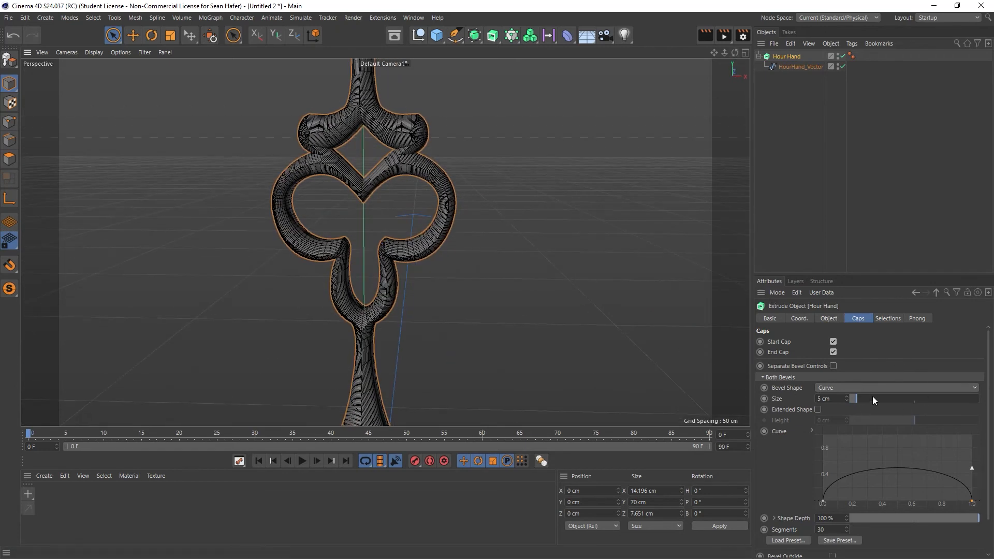
drag(858, 401, 850, 399)
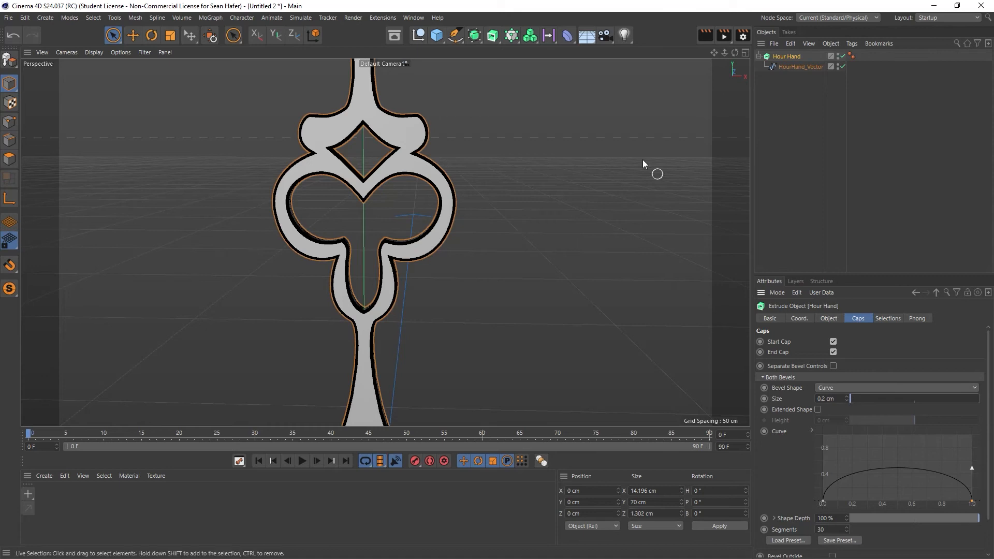
scroll(471, 211, up, 2)
scroll(390, 217, up, 3)
scroll(388, 214, up, 3)
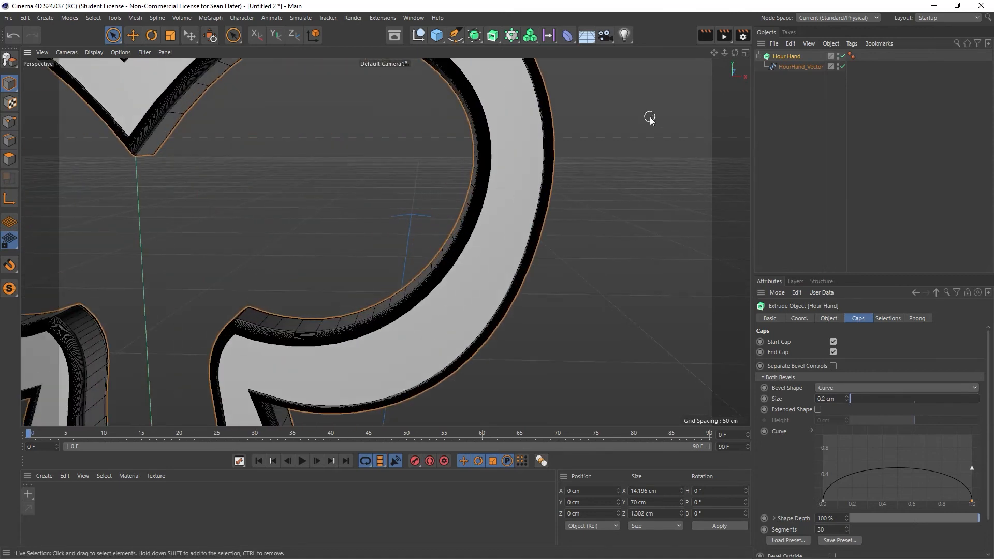
drag(735, 52, 706, 58)
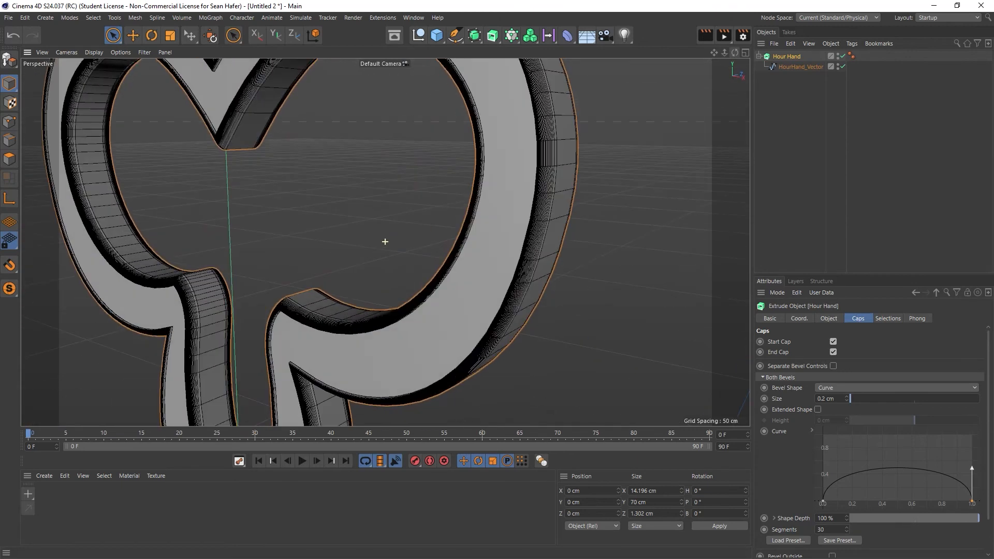
drag(847, 396, 845, 395)
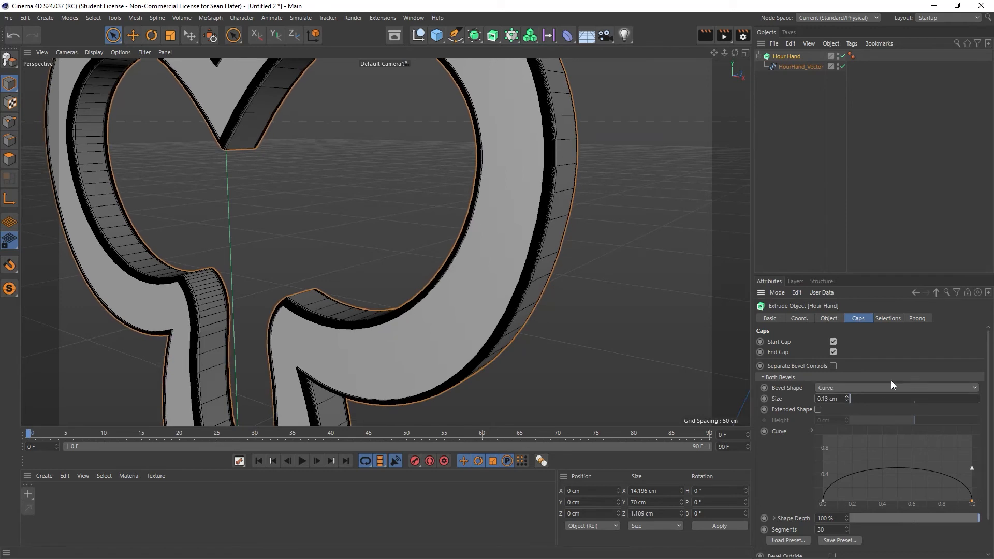
- Change the Hour Hand's bevel shape to Round with 5 segments
click(859, 386)
click(861, 399)
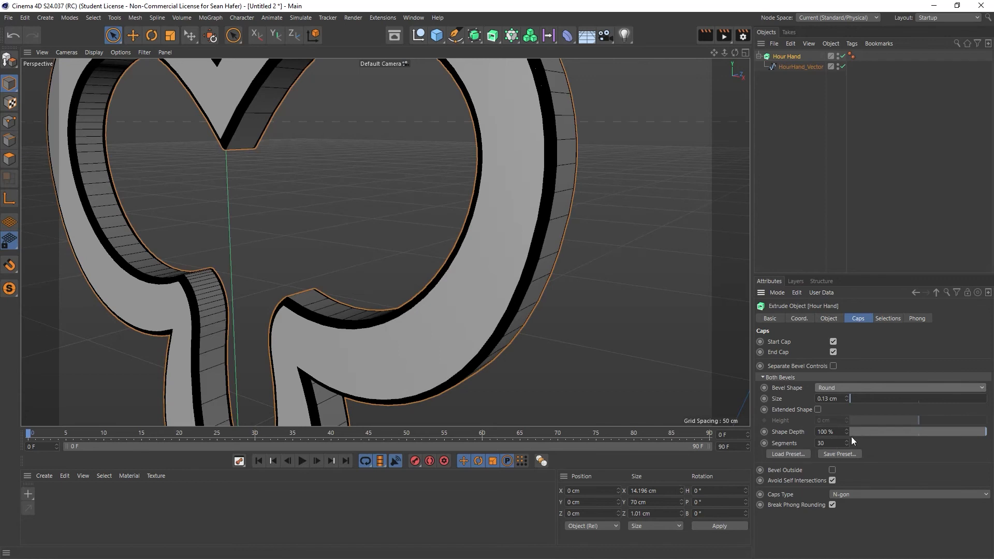
drag(832, 442, 778, 443)
text(5)
key(Return)
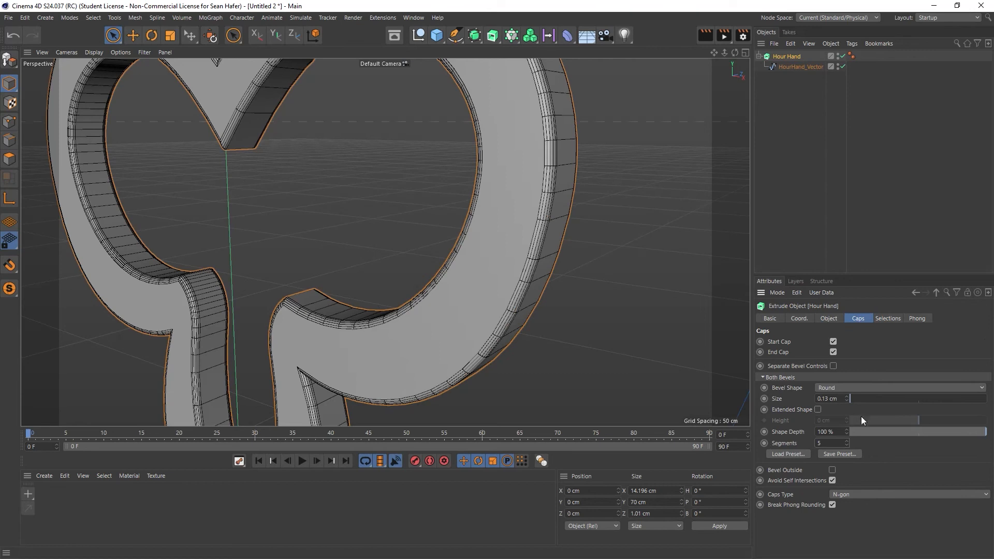
- Switch the bevel shape to Curve, raise the profile curve's end point to about 1.0, and shorten its tangent handle
click(855, 388)
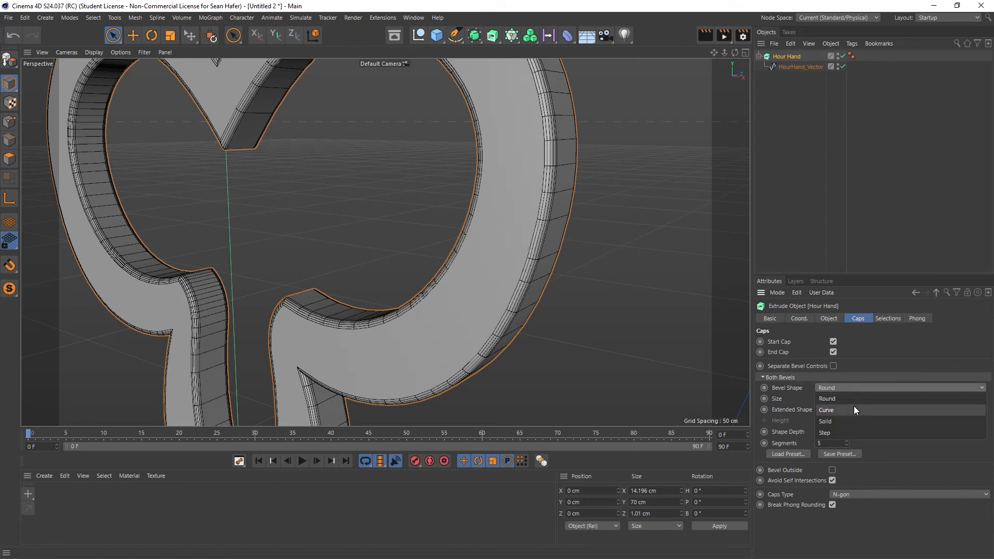
click(853, 408)
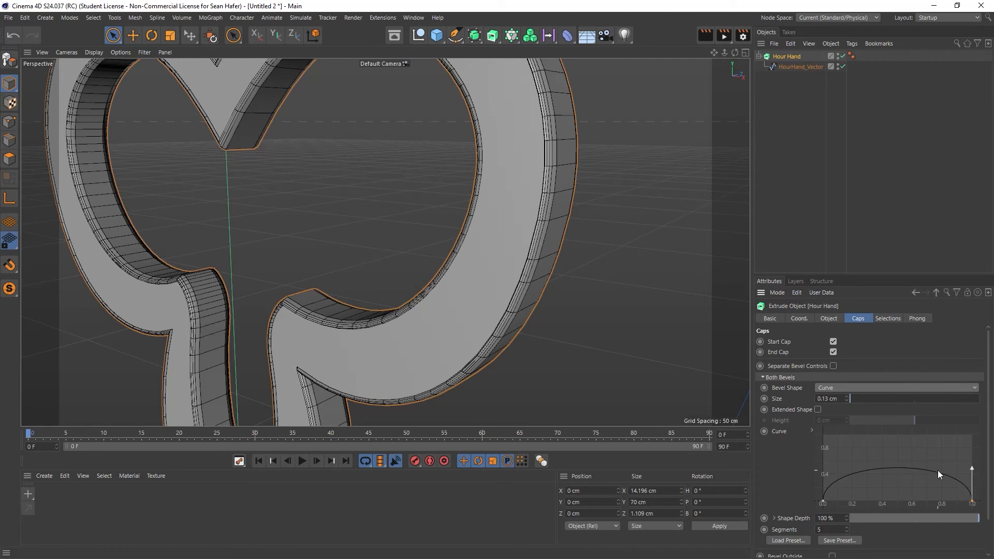
drag(972, 501, 982, 426)
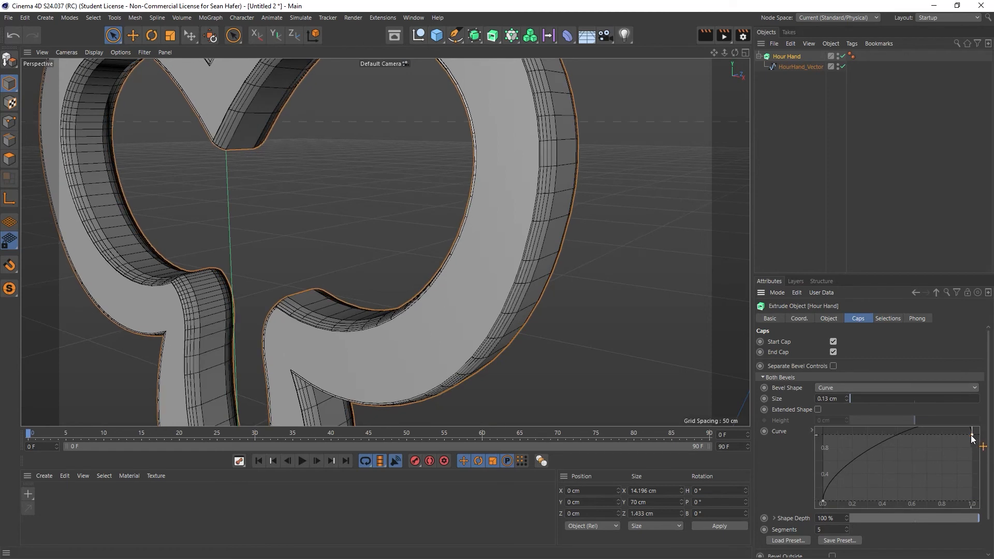
drag(971, 439, 900, 468)
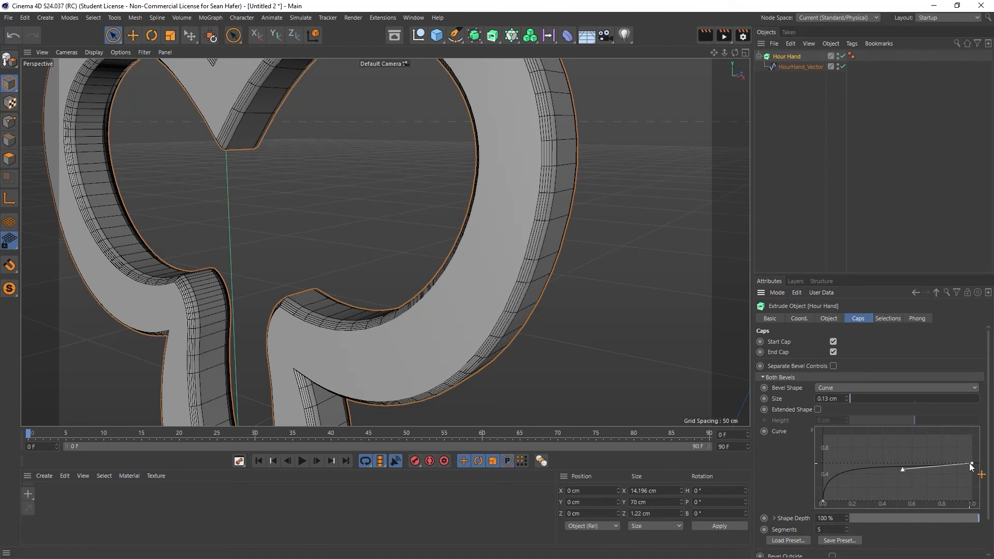
drag(971, 461, 973, 430)
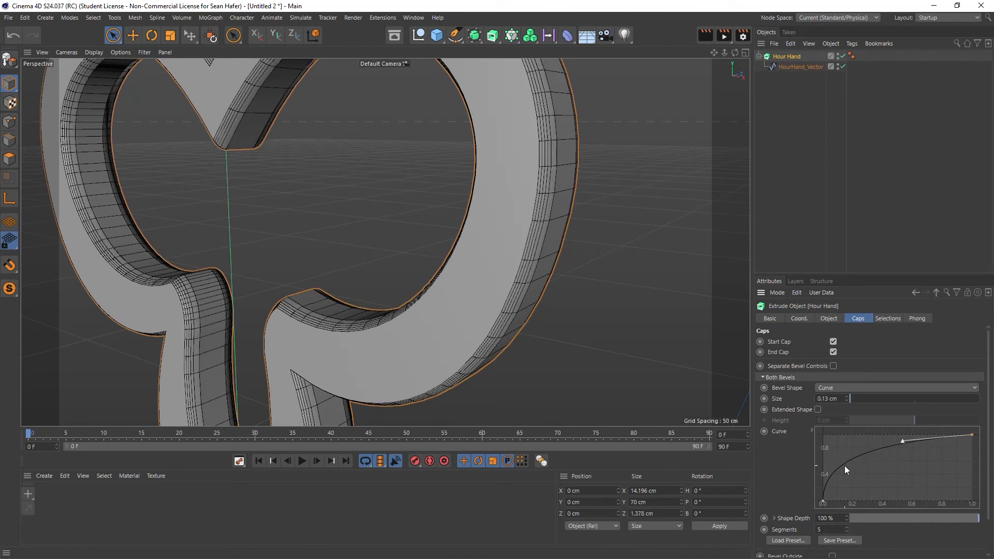
drag(902, 441, 956, 444)
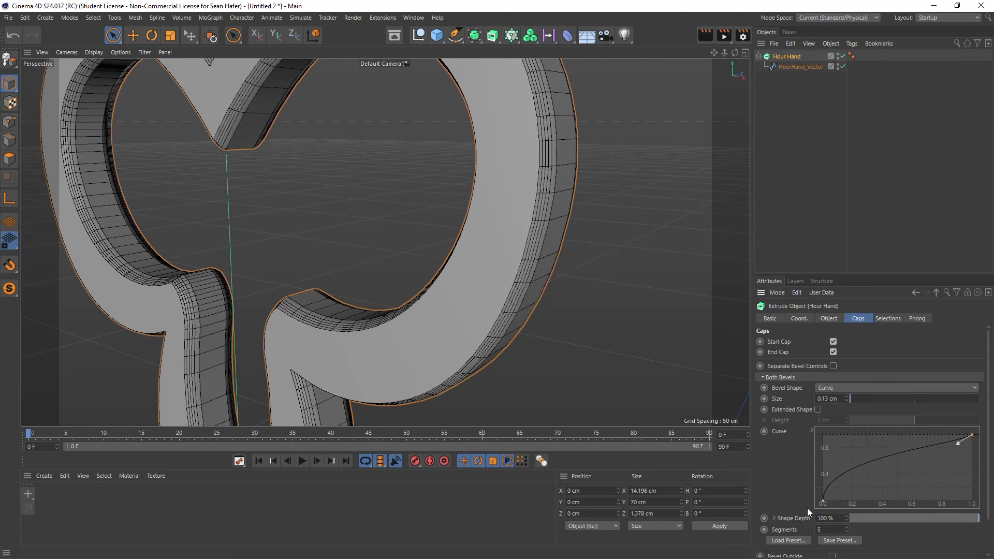
- Adjust the tangents of the bevel curve's start and end points to straighten the profile into a rising diagonal
click(822, 502)
drag(823, 468, 877, 475)
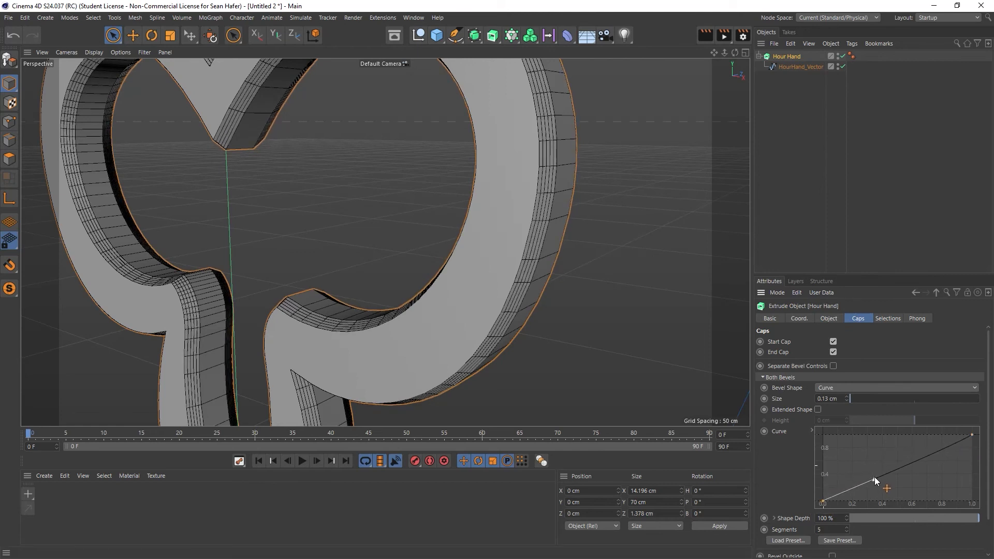
click(972, 436)
drag(957, 442, 938, 452)
- Add a middle point to the bevel curve at about 0.38 across and 0.7 high, and lower the end point to 0
ctrl+click(891, 470)
drag(893, 475, 942, 477)
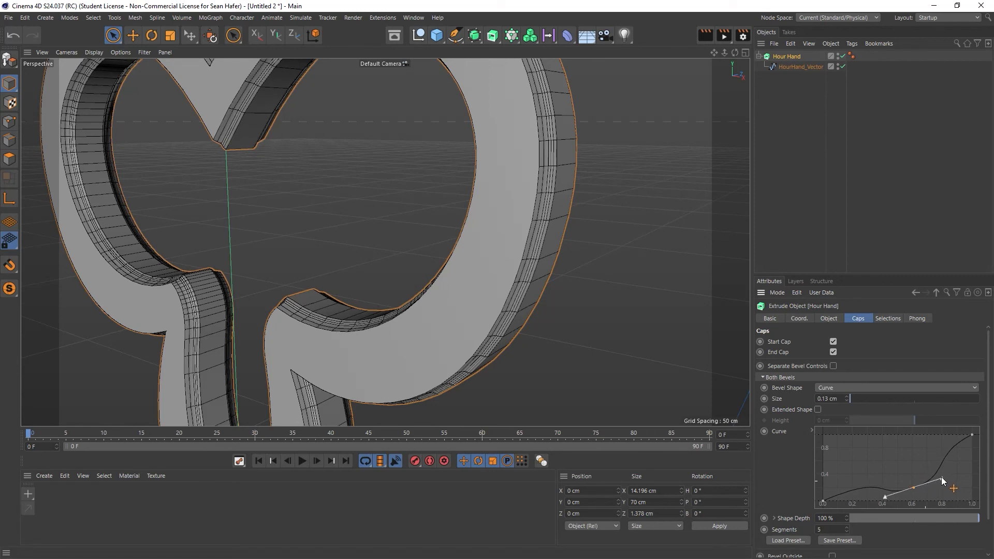
drag(914, 487, 854, 469)
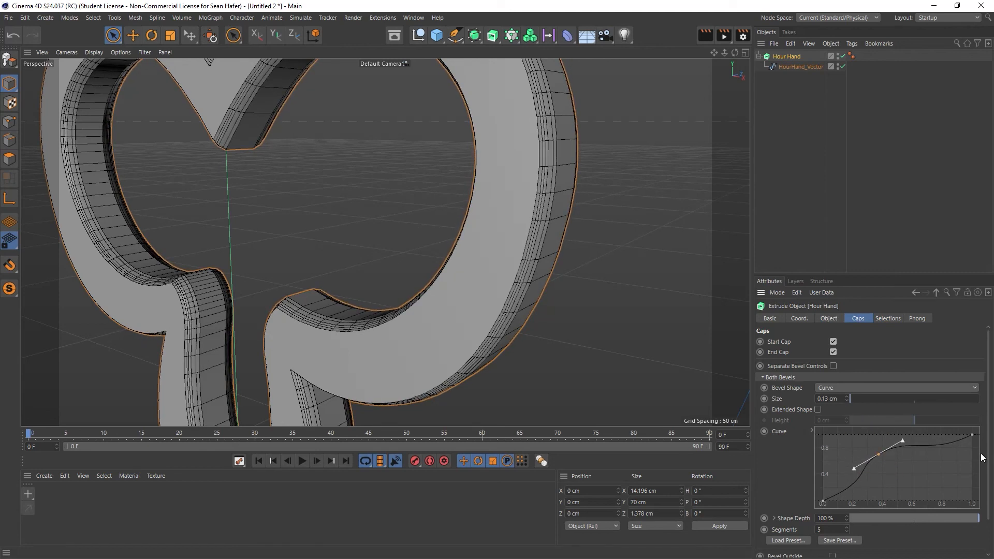
drag(972, 435, 983, 514)
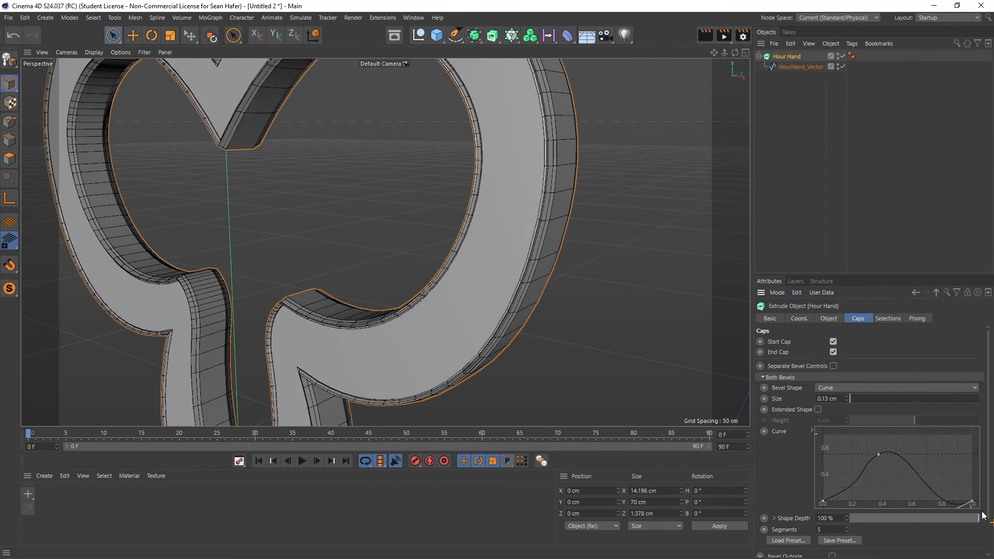
- Flatten the bevel curve's end tangent and centre the middle point at about 0.5 with level tangents, forming a symmetrical hump
click(970, 485)
mouse_move(972, 501)
mouse_down()
mouse_move(974, 484)
mouse_move(930, 492)
mouse_move(923, 479)
mouse_move(972, 502)
mouse_up()
drag(876, 453, 938, 456)
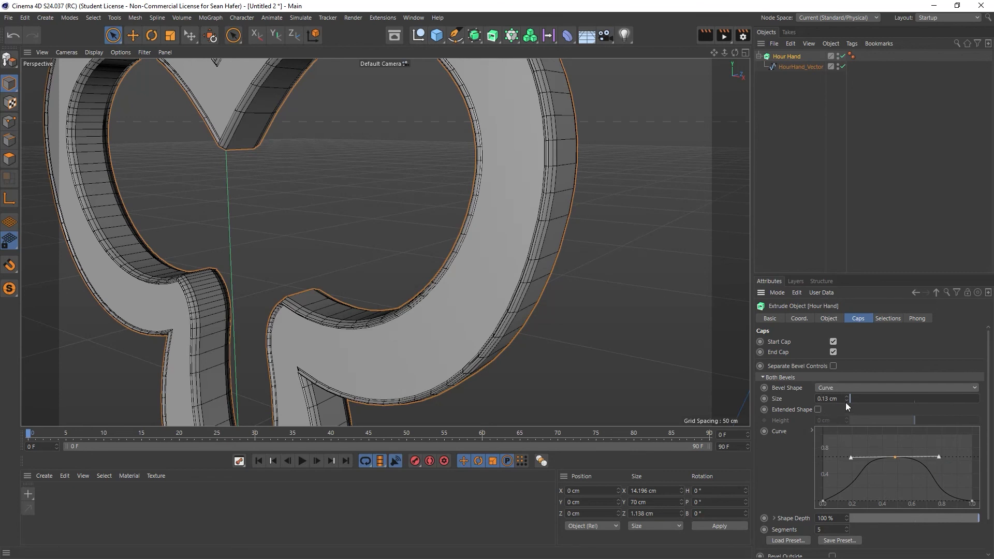
- Increase the Hour Hand's bevel size to 0.21 cm and its bevel segments to 10
drag(848, 395, 848, 393)
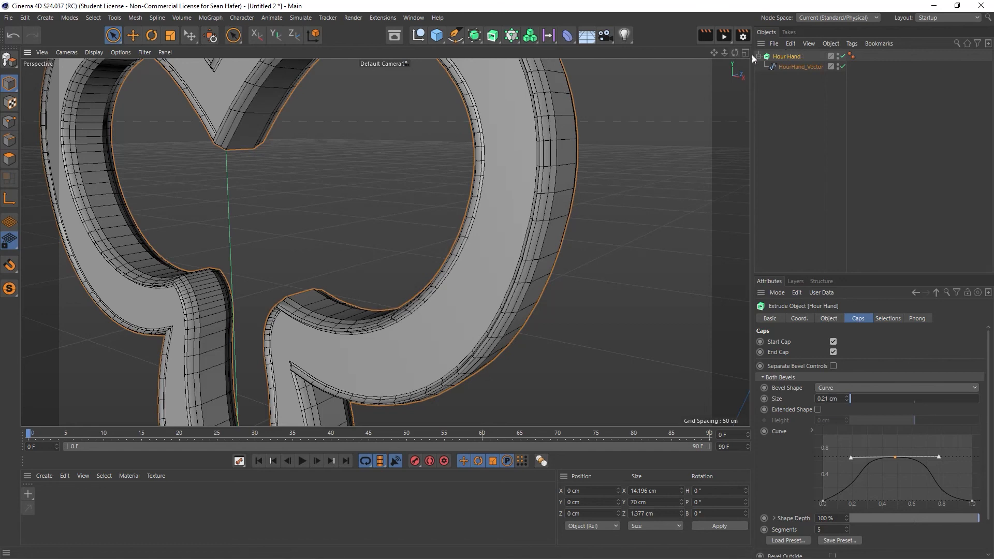
scroll(385, 242, up, 6)
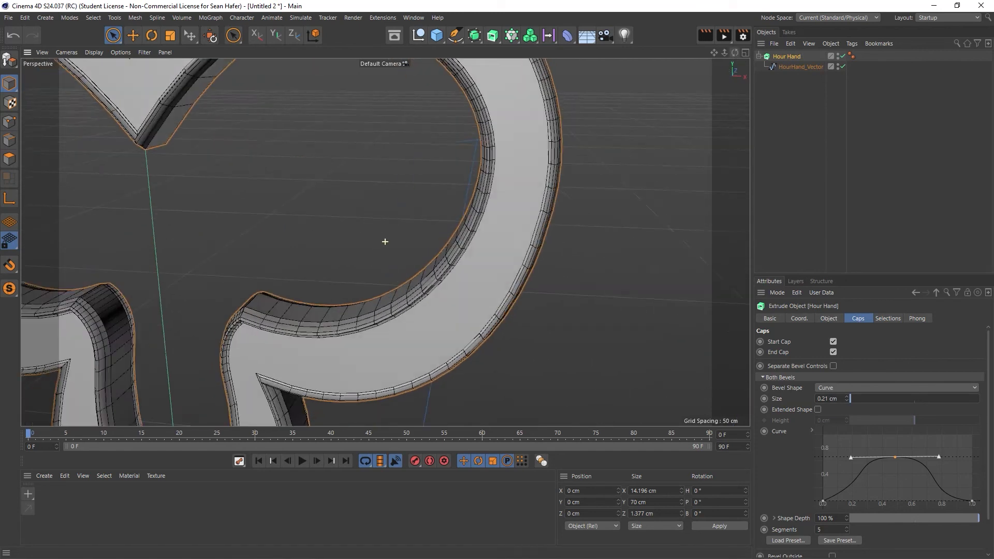
scroll(384, 242, up, 3)
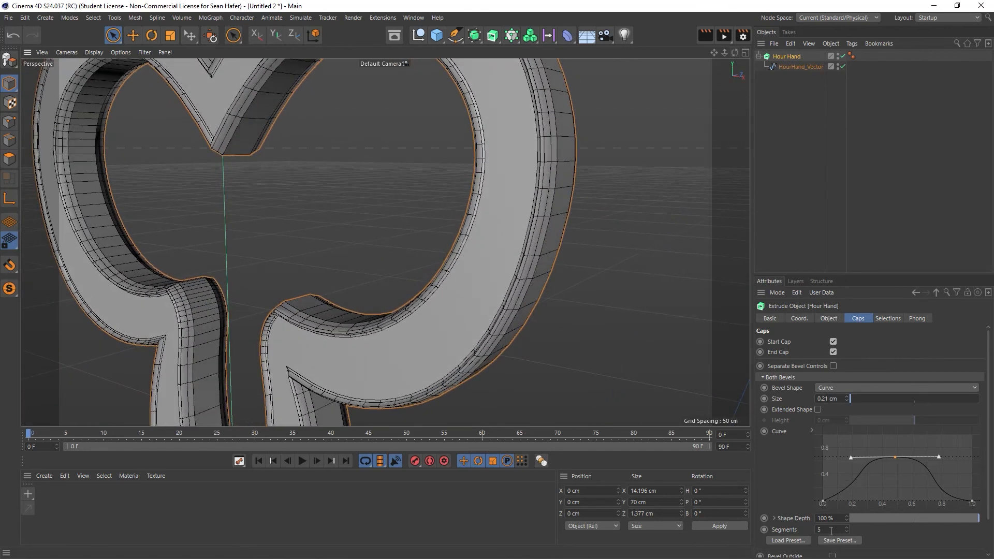
click(846, 526)
click(846, 526)
click(846, 527)
click(846, 527)
click(846, 527)
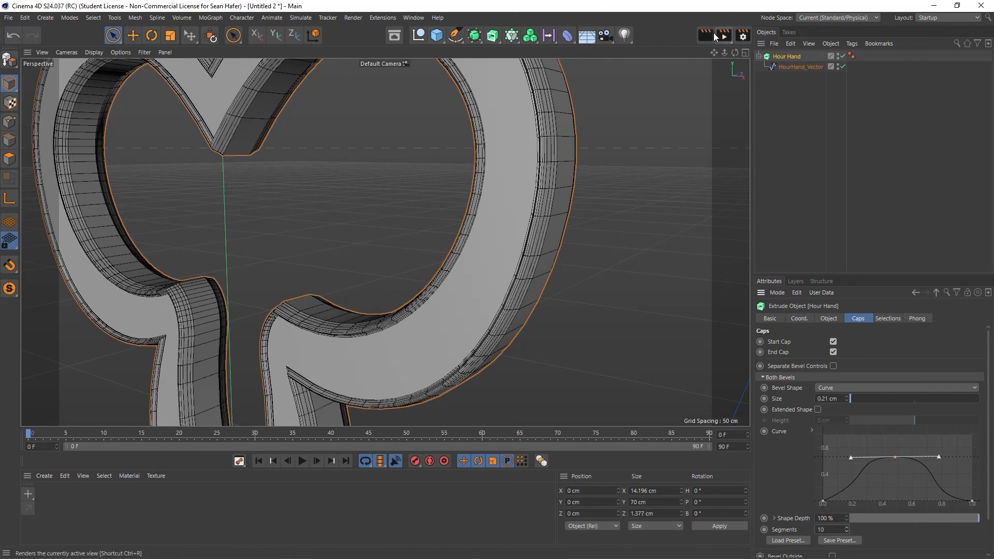
- Render the active view of the Hour Hand up close and again from farther back to examine the curved bevel
click(702, 36)
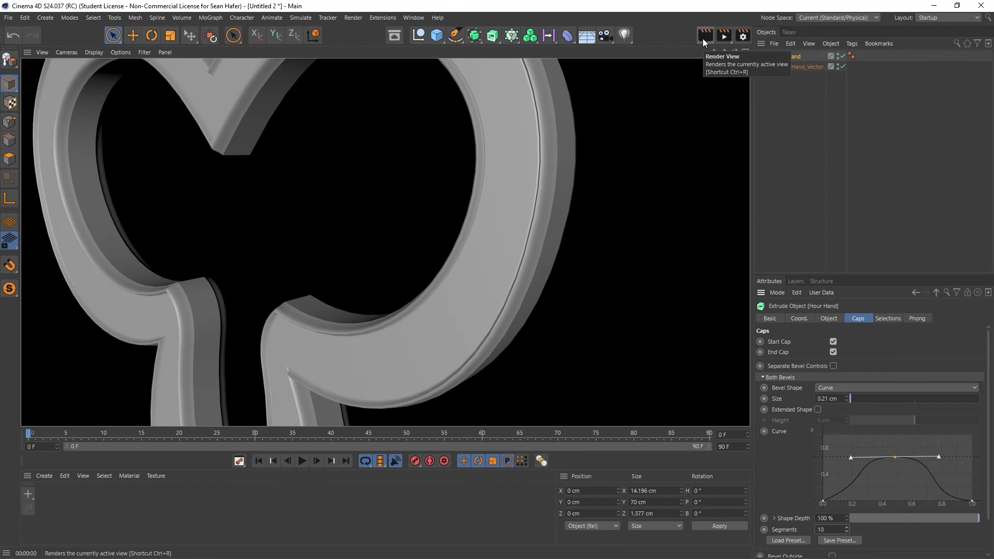
drag(734, 53, 639, 57)
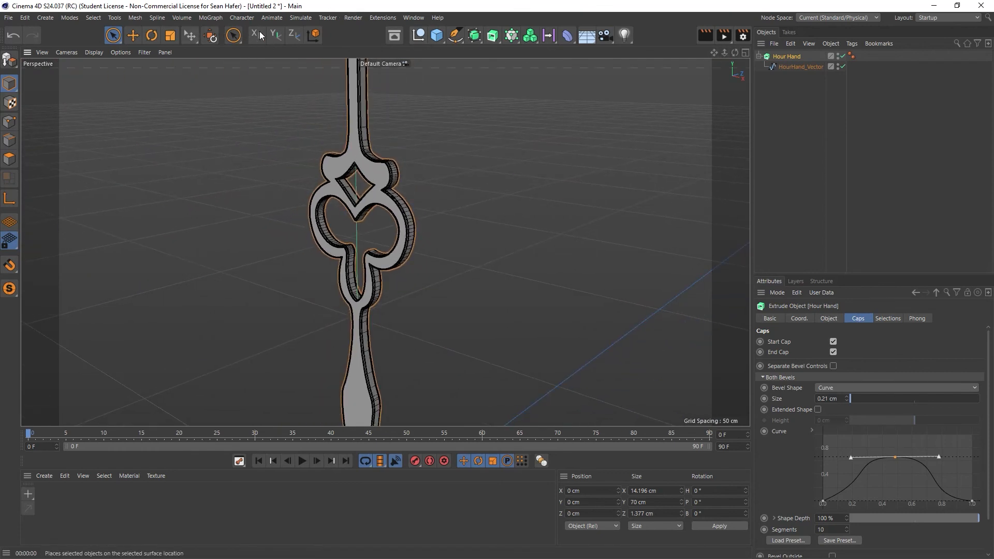
click(721, 39)
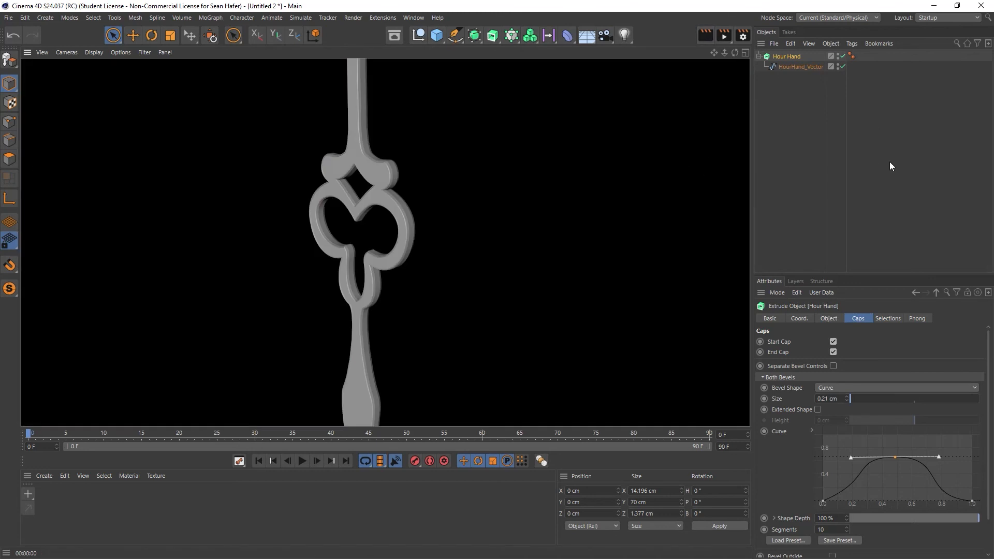
- Switch the Hour Hand's bevel shape back to Round
click(840, 391)
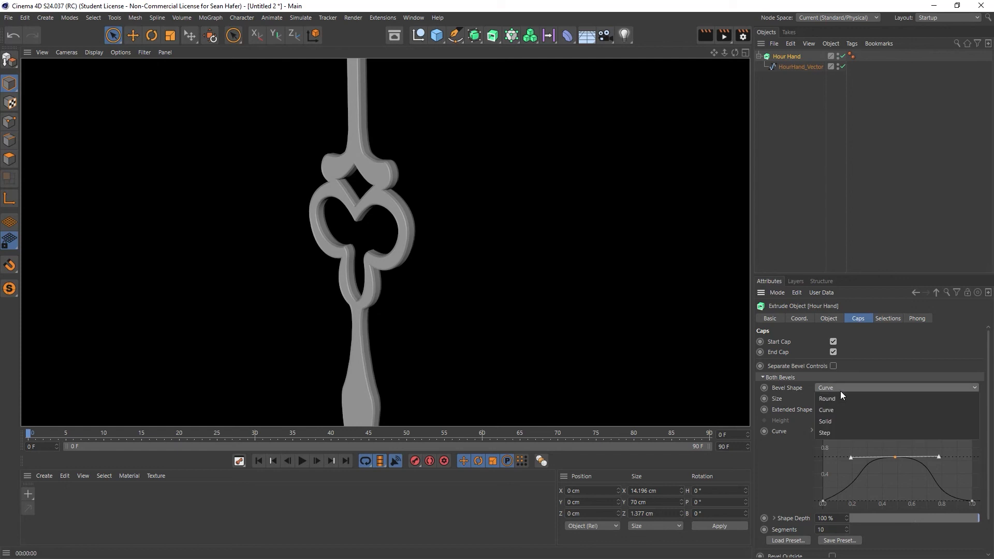
click(840, 396)
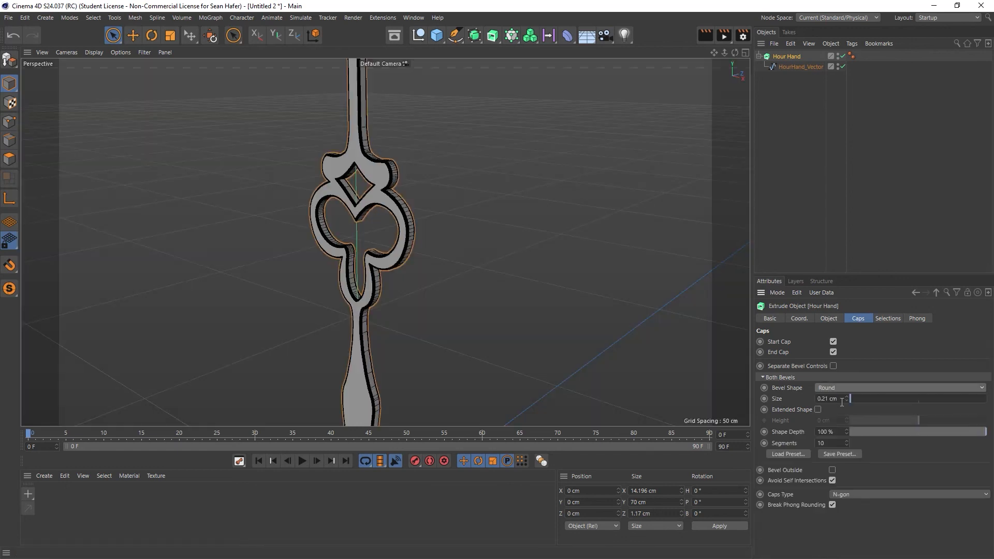
scroll(409, 217, up, 4)
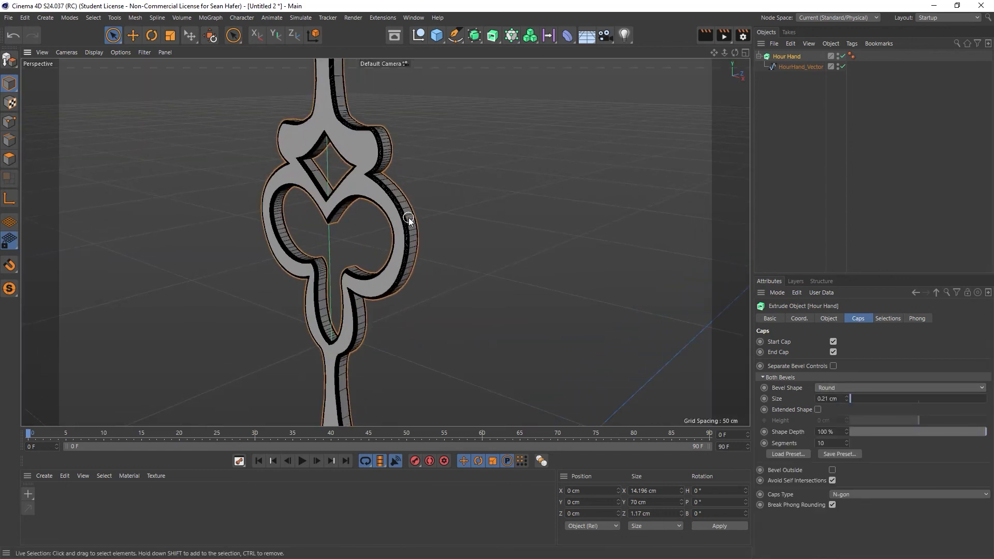
scroll(408, 217, down, 3)
scroll(408, 217, down, 6)
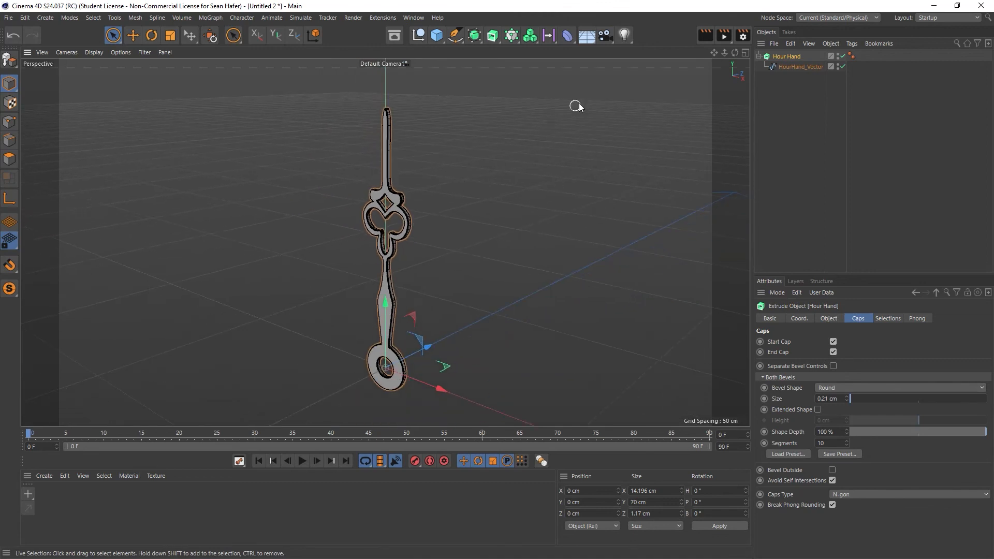
- Show the Hour Hand's extrusion properties and render the whole hand from a more frontal angle to check its appearance
mouse_move(735, 52)
mouse_down()
mouse_move(745, 54)
mouse_move(725, 54)
mouse_move(737, 44)
mouse_up()
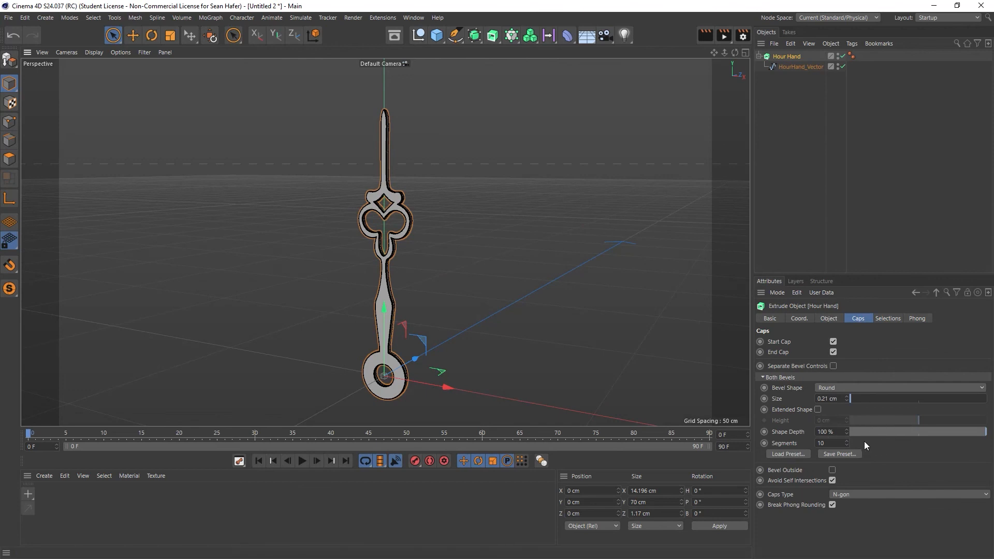
click(830, 319)
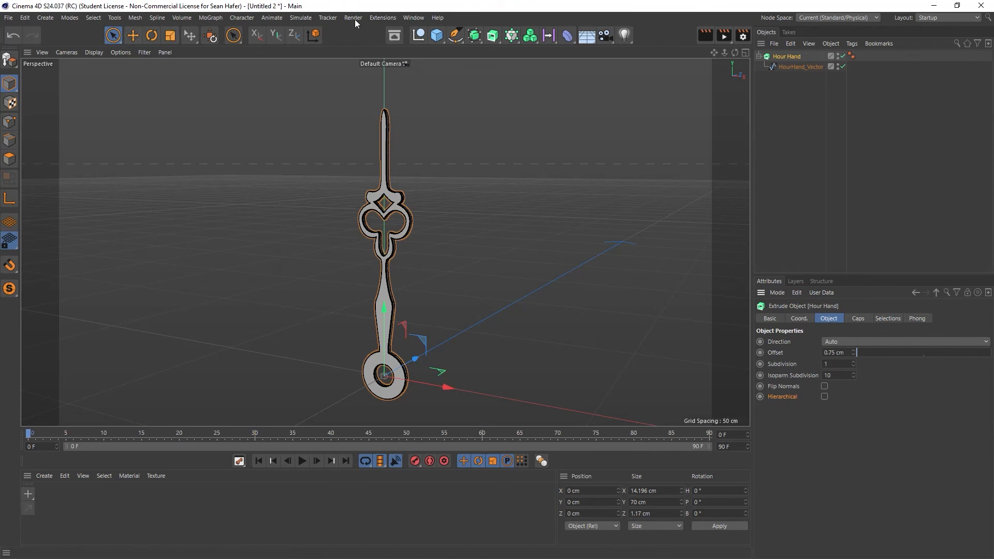
click(705, 35)
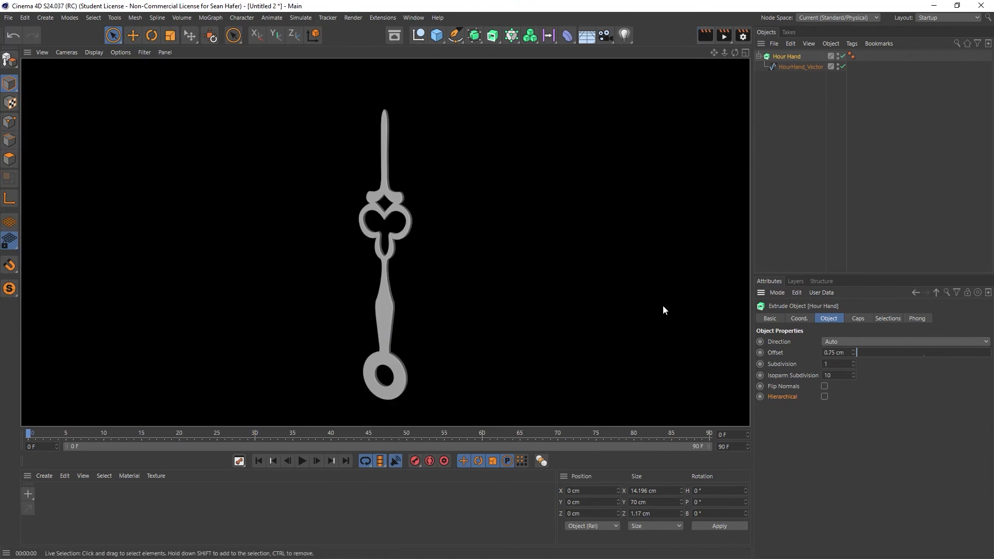